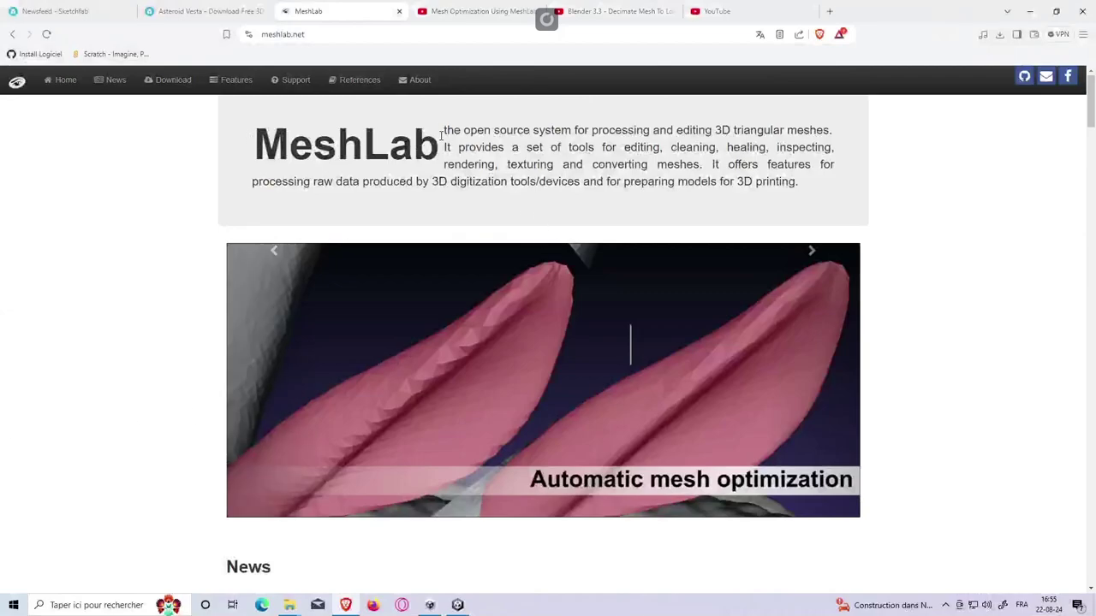
- Jump to the meshlab.net Download section offering MeshLab 2023.12 for Windows, MacOS and Linux
left_click_drag(431, 143, 254, 146)
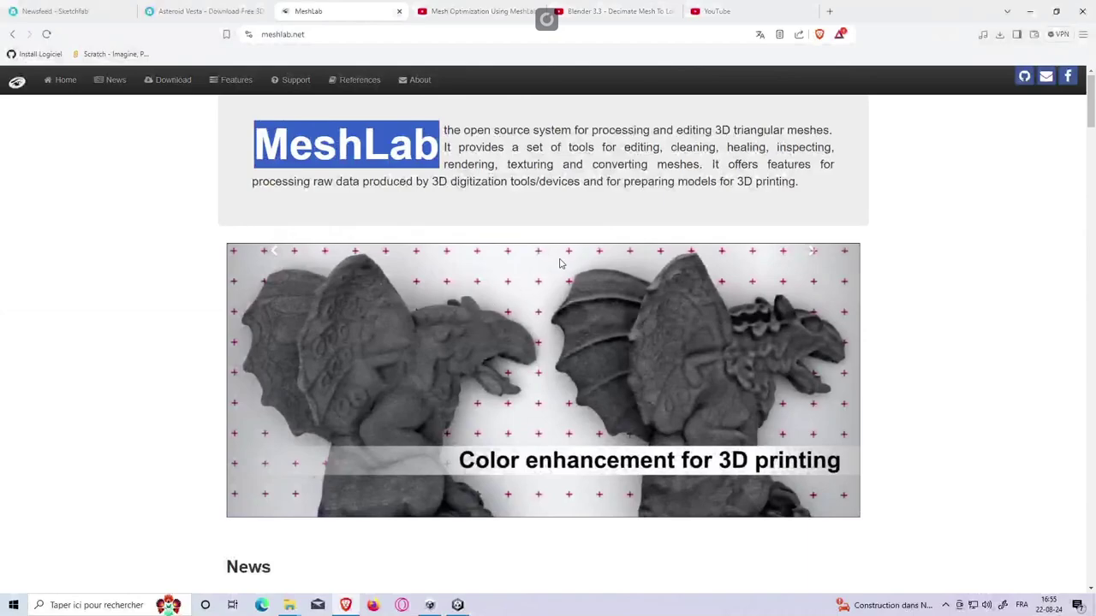
left_click(348, 111)
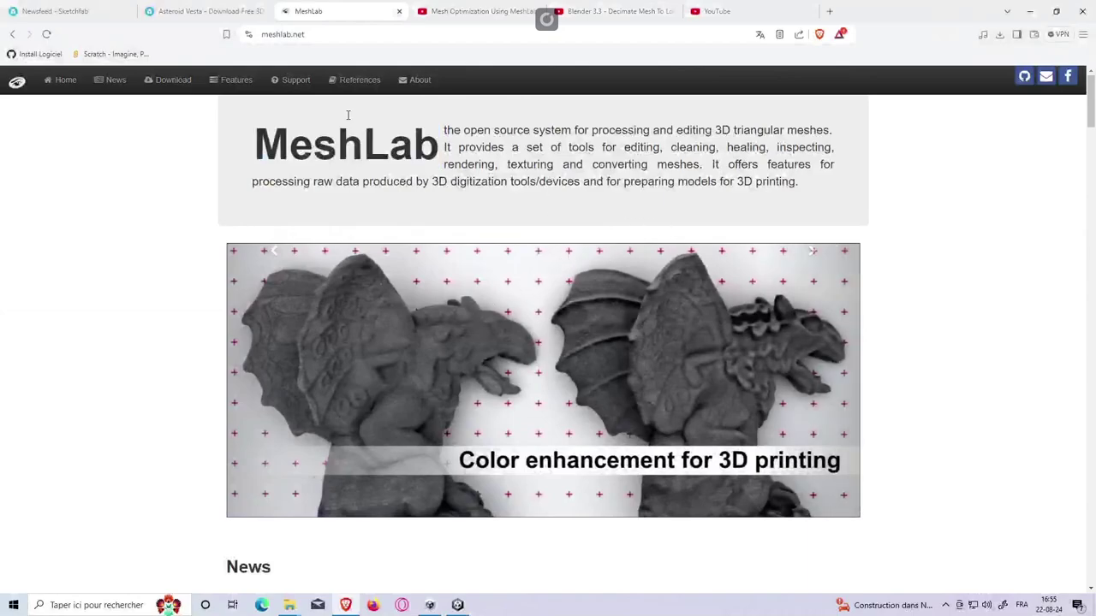
left_click(170, 80)
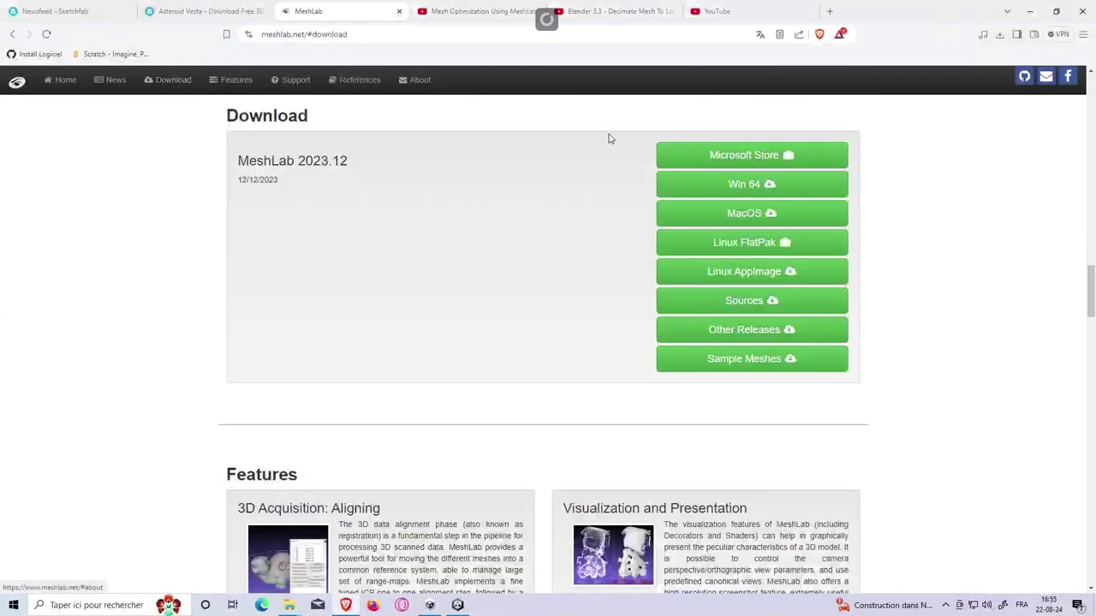
- Download the MeshLab 2023.12 Win 64 installer and launch it from recent downloads
left_click(695, 189)
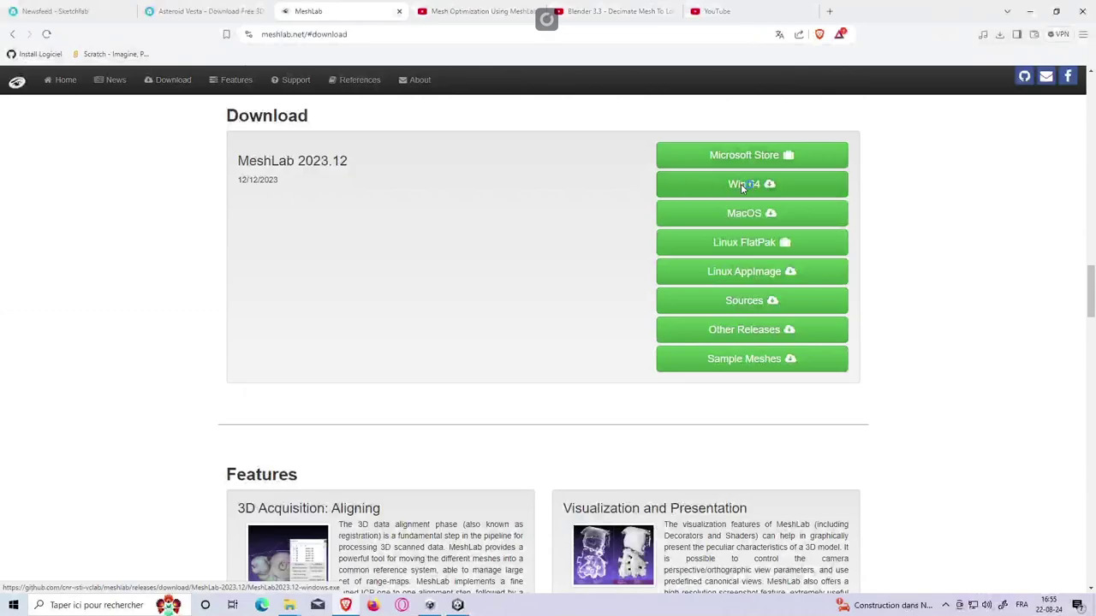
left_click(453, 293)
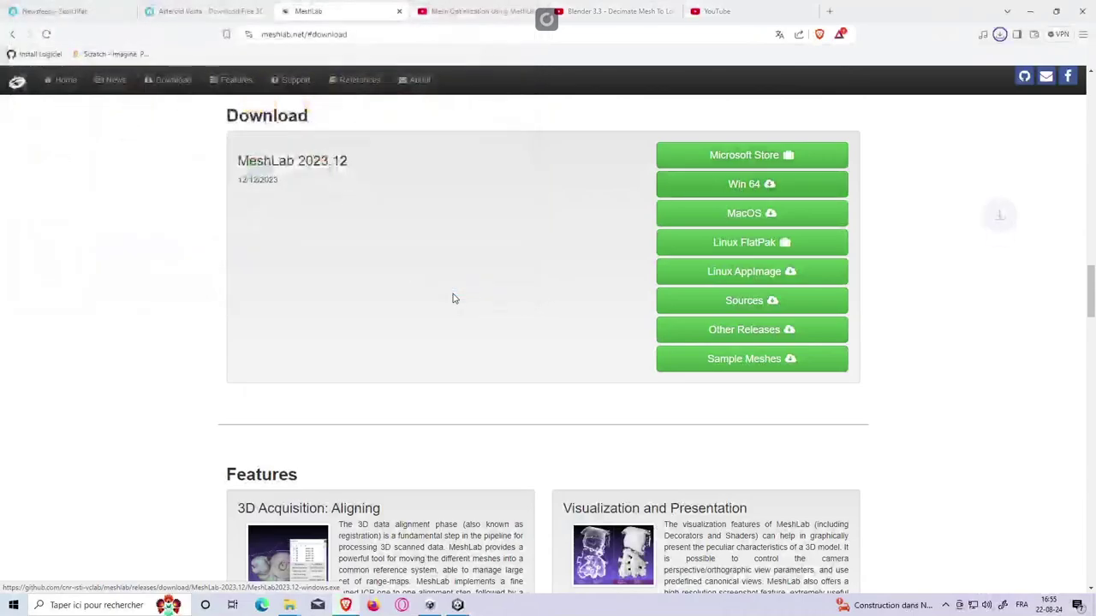
left_click(1001, 36)
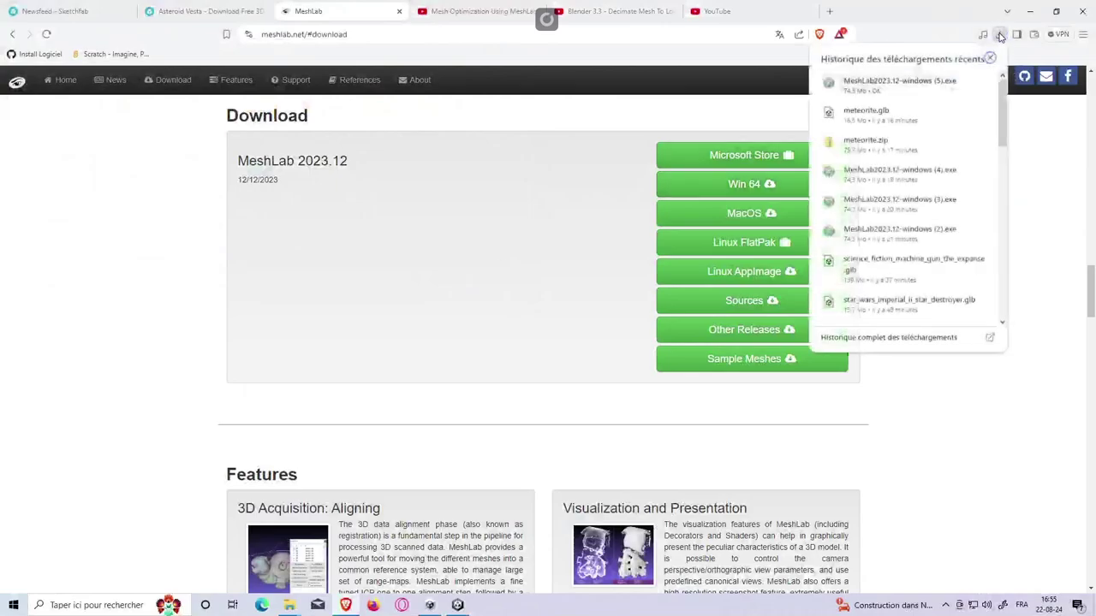
left_click(901, 95)
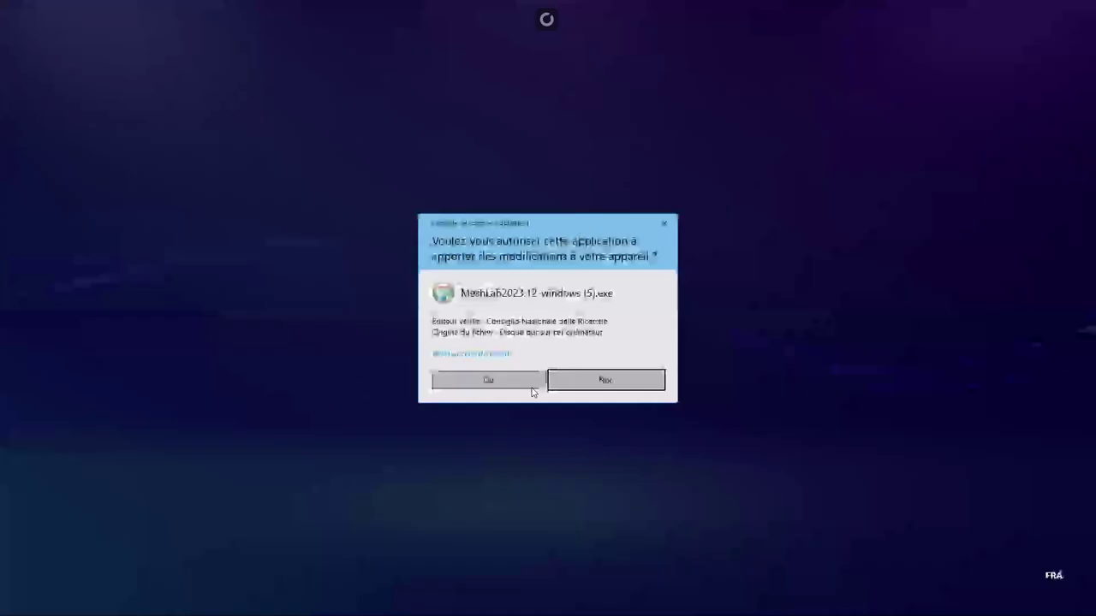
- Allow the installer to make changes and uninstall the old MeshLab version
left_click(555, 380)
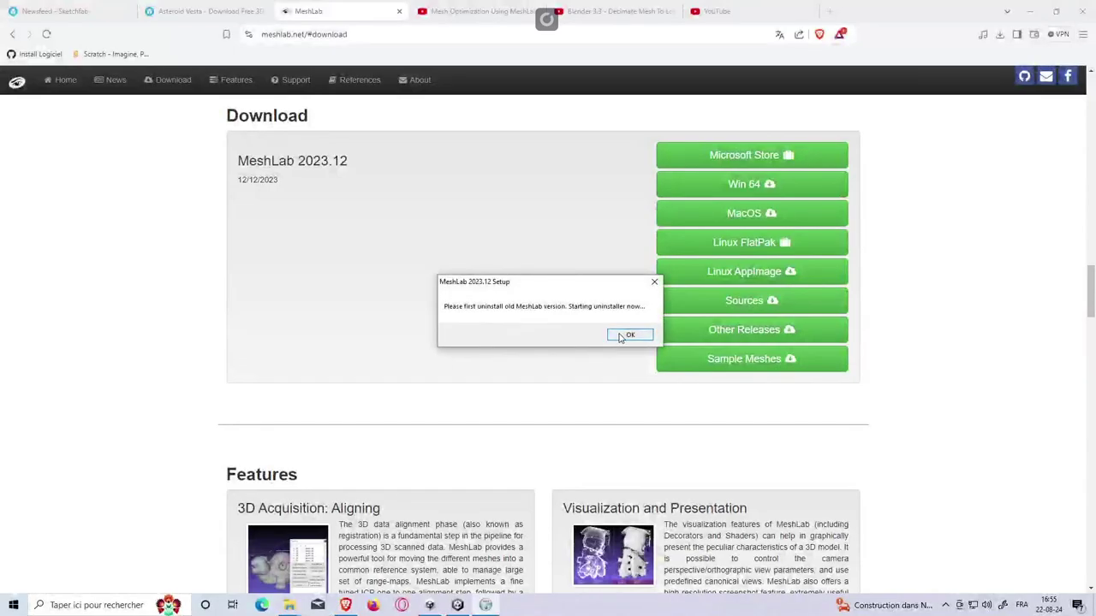
left_click(629, 335)
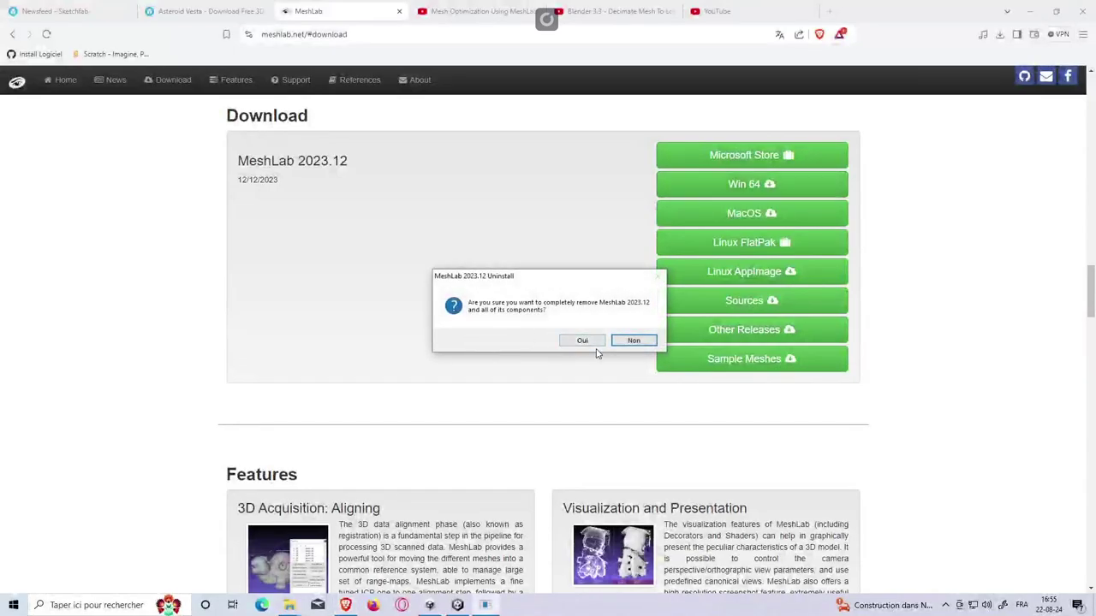
left_click(582, 341)
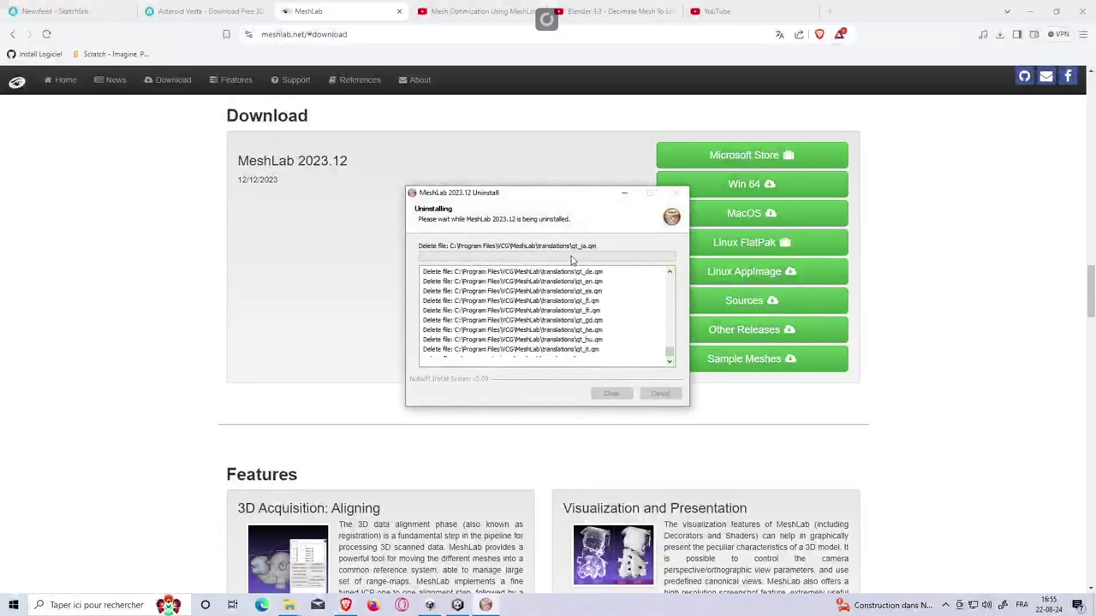
left_click(618, 342)
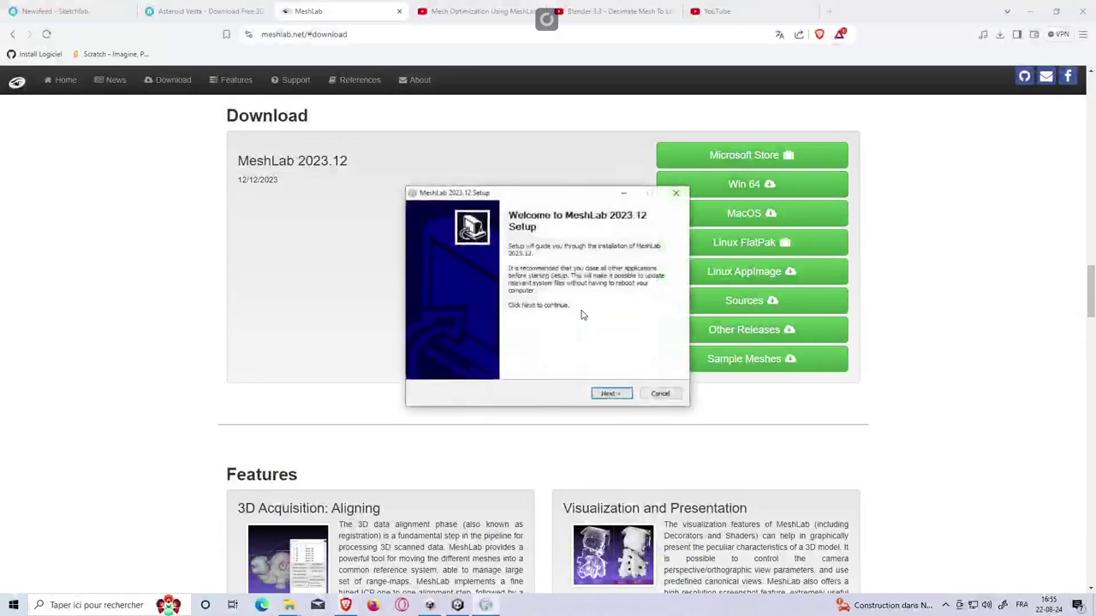
- Install MeshLab 2023.12 to the default location, accepting the licence, and finish setup
left_click(610, 394)
left_click(612, 394)
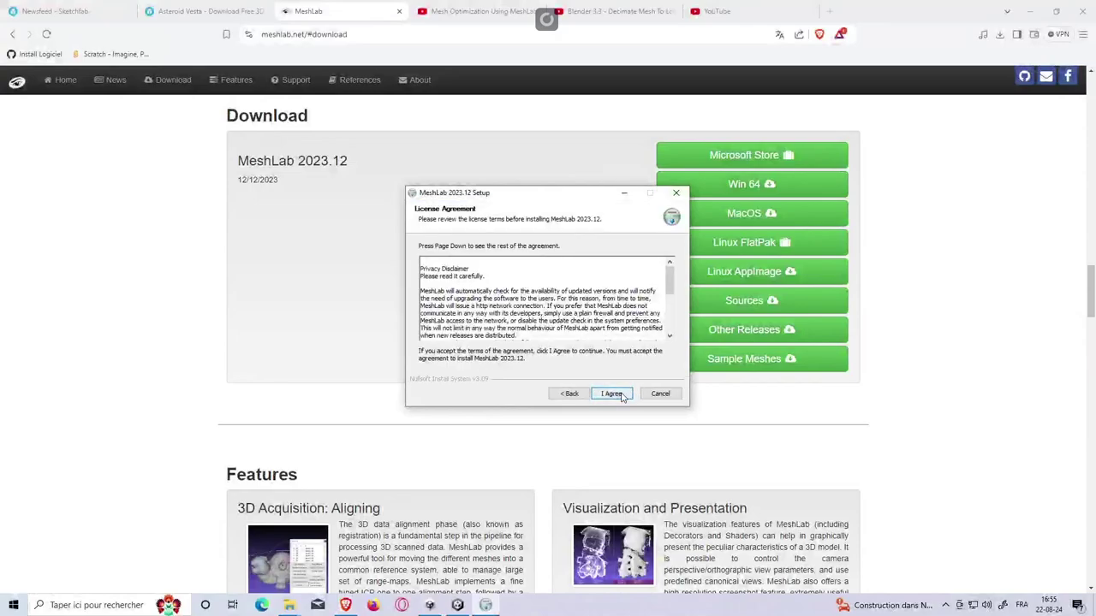
left_click(612, 394)
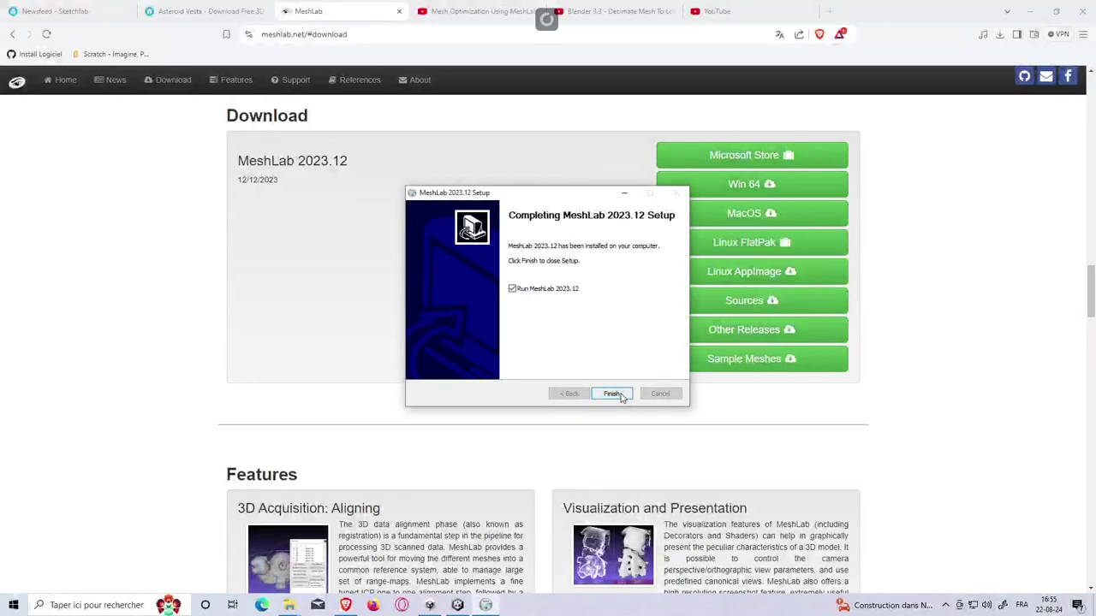
left_click(621, 396)
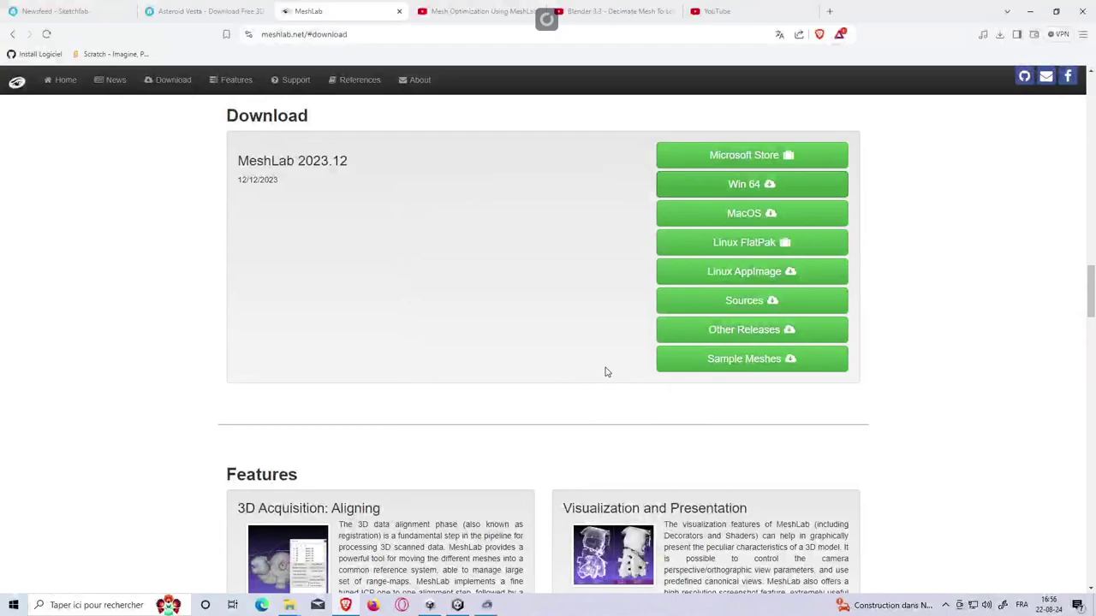
- Play the 'Mesh Optimization Using MeshLab' tutorial muted from about 0:36
left_click(476, 12)
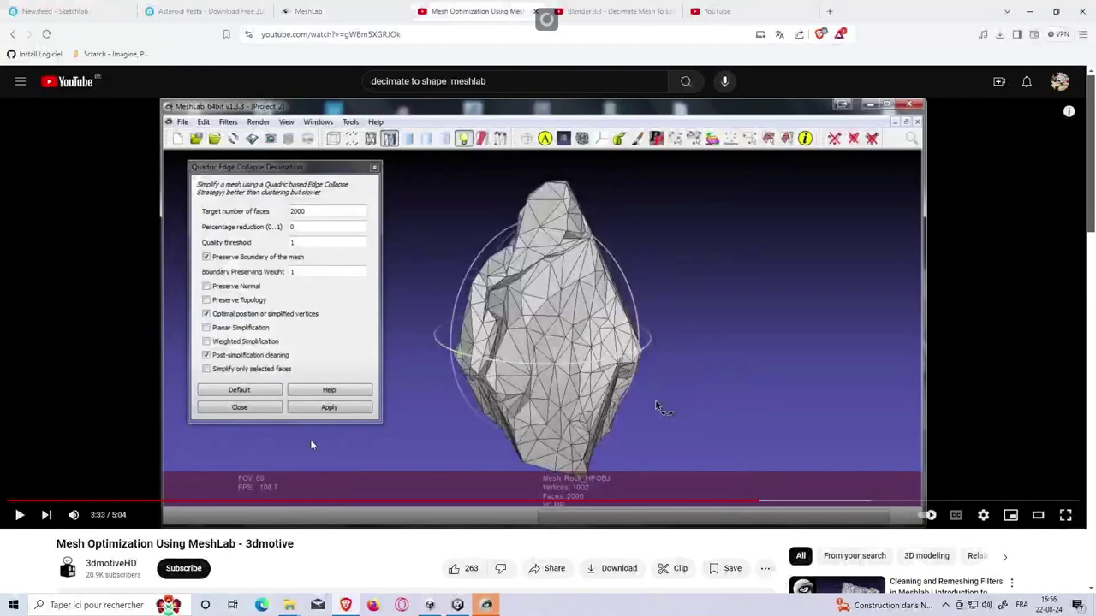
left_click(221, 503)
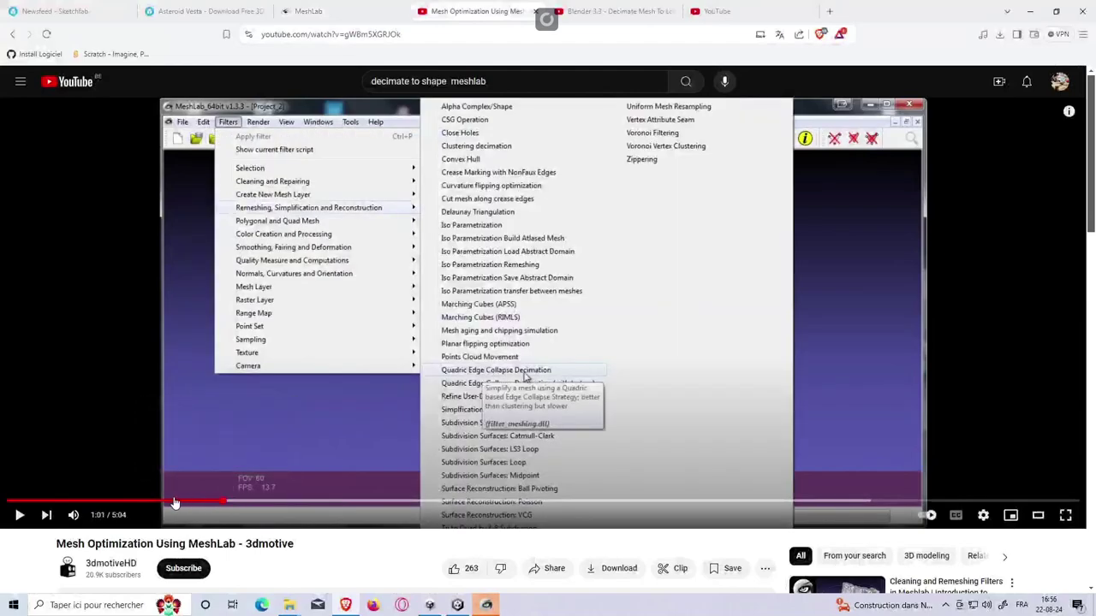
left_click(134, 503)
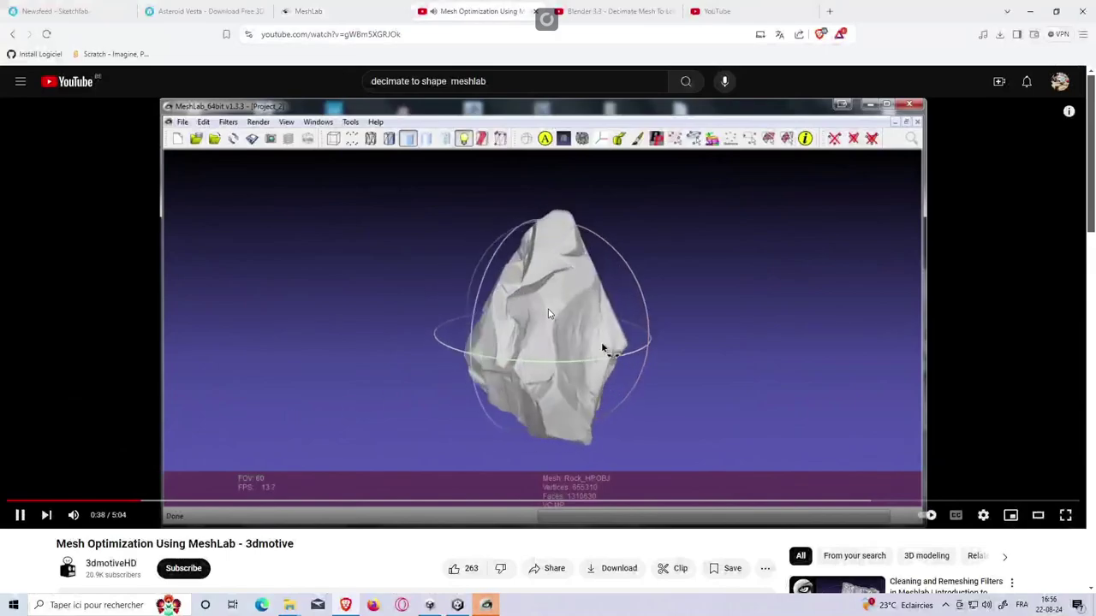
left_click(74, 515)
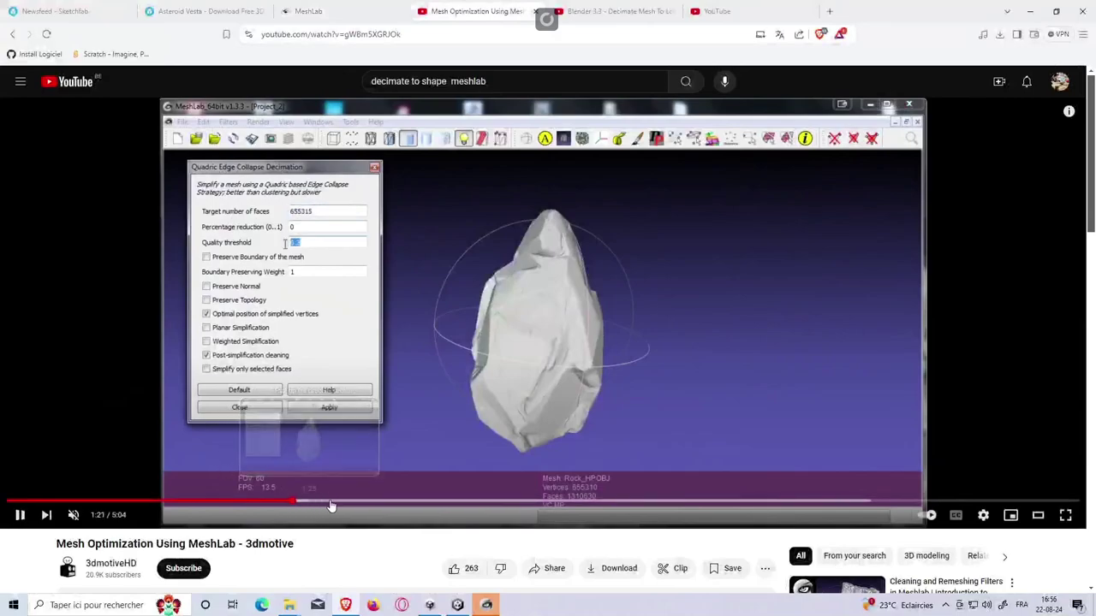
- Skip the MeshLab tutorial ahead from 2:01 to the decimated wireframe rock result
left_click(435, 502)
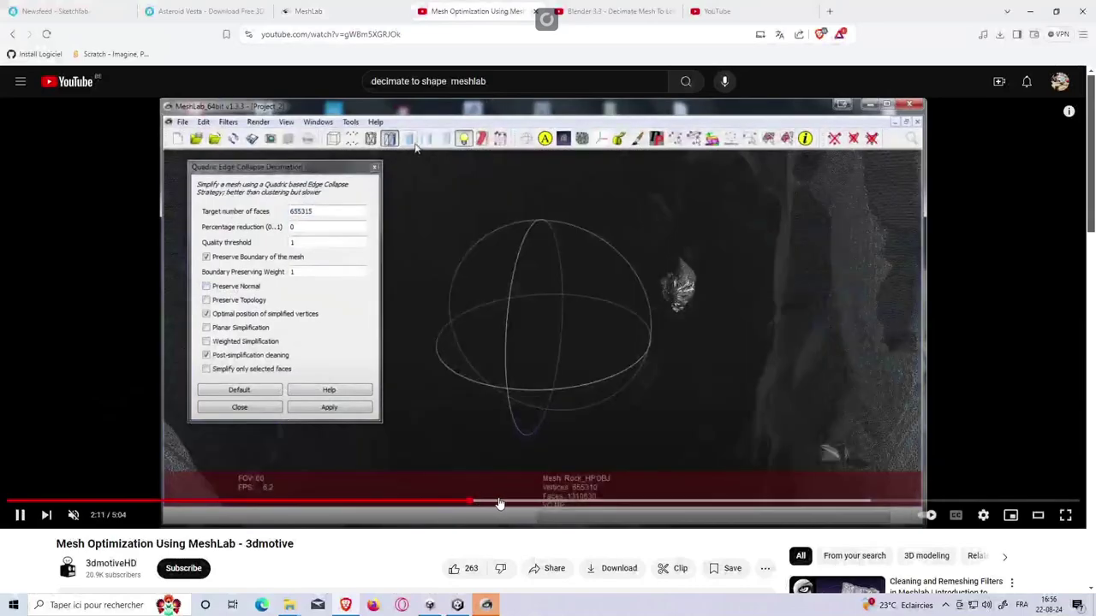
left_click(535, 503)
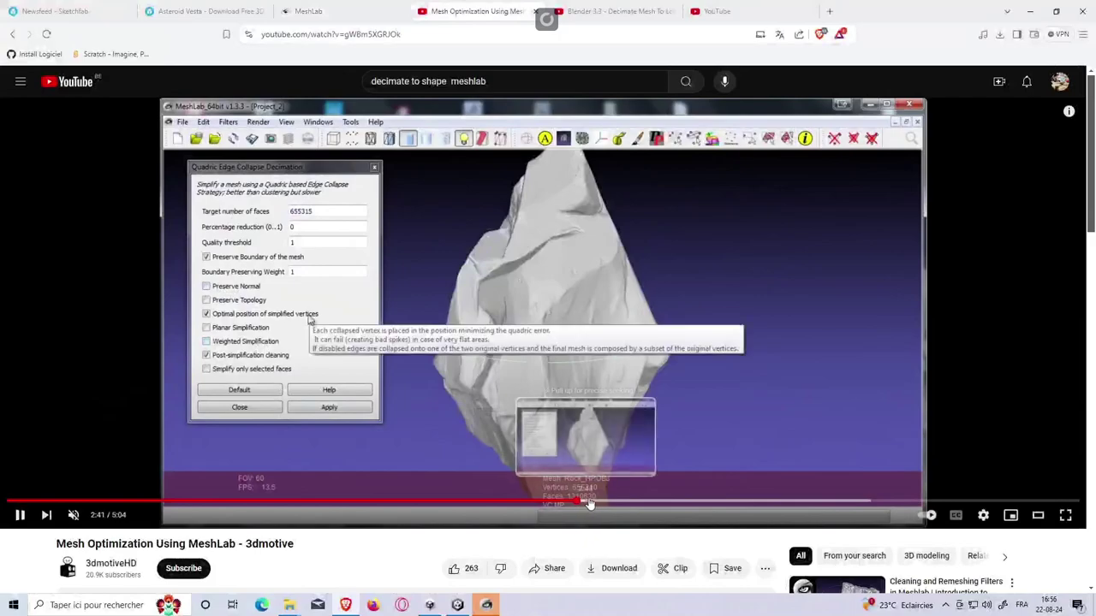
left_click(643, 503)
left_click(687, 502)
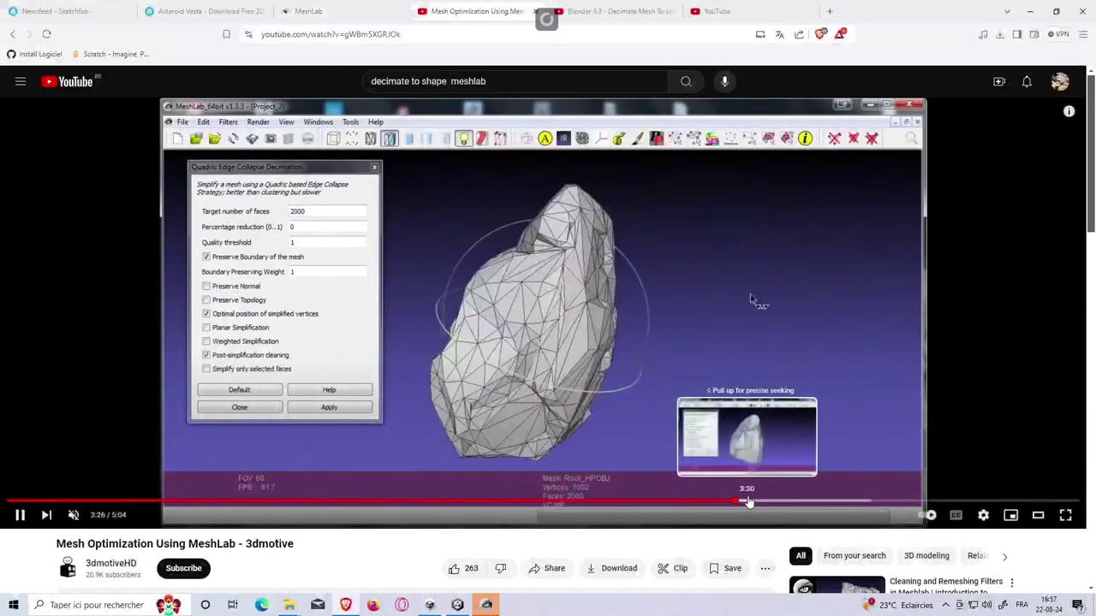
- Pause the MeshLab tutorial at 3:36 and move to the 'Blender 3.3 - Decimate Mesh' video
left_click(780, 505)
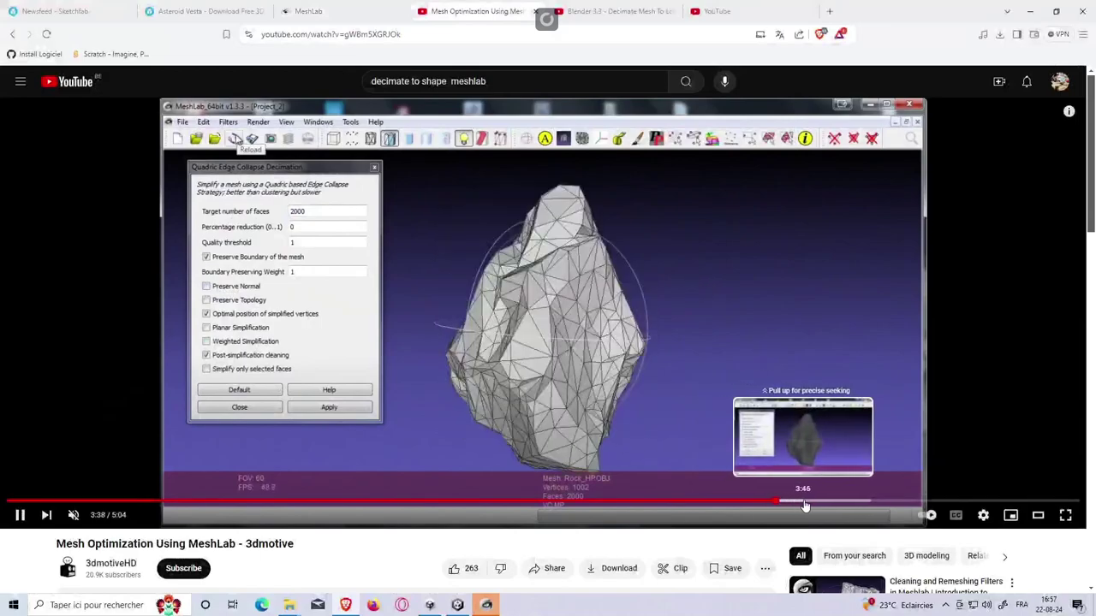
left_click(798, 506)
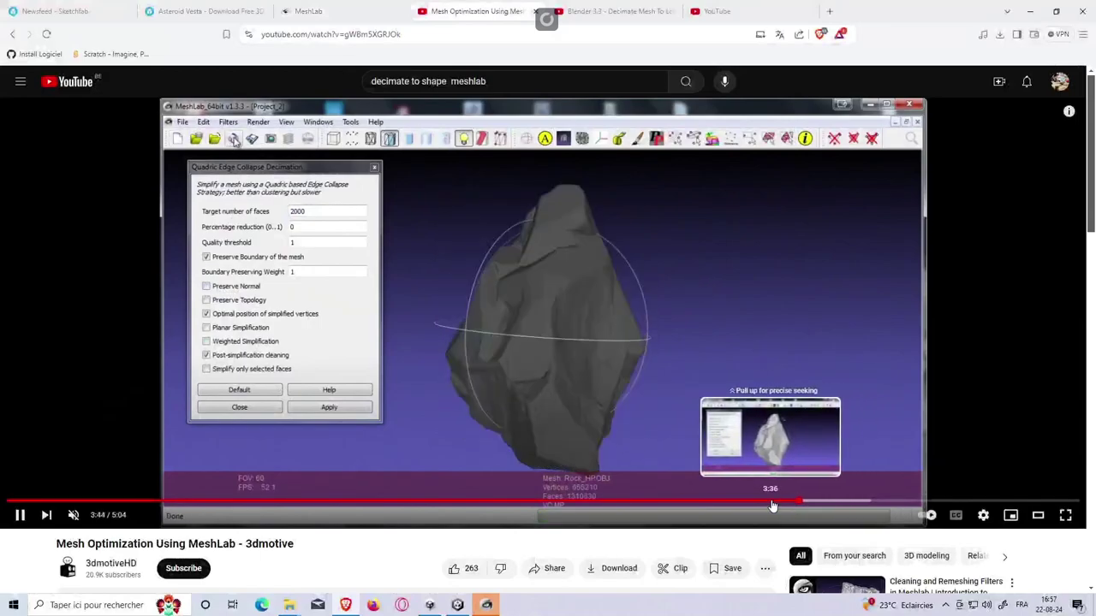
left_click(772, 506)
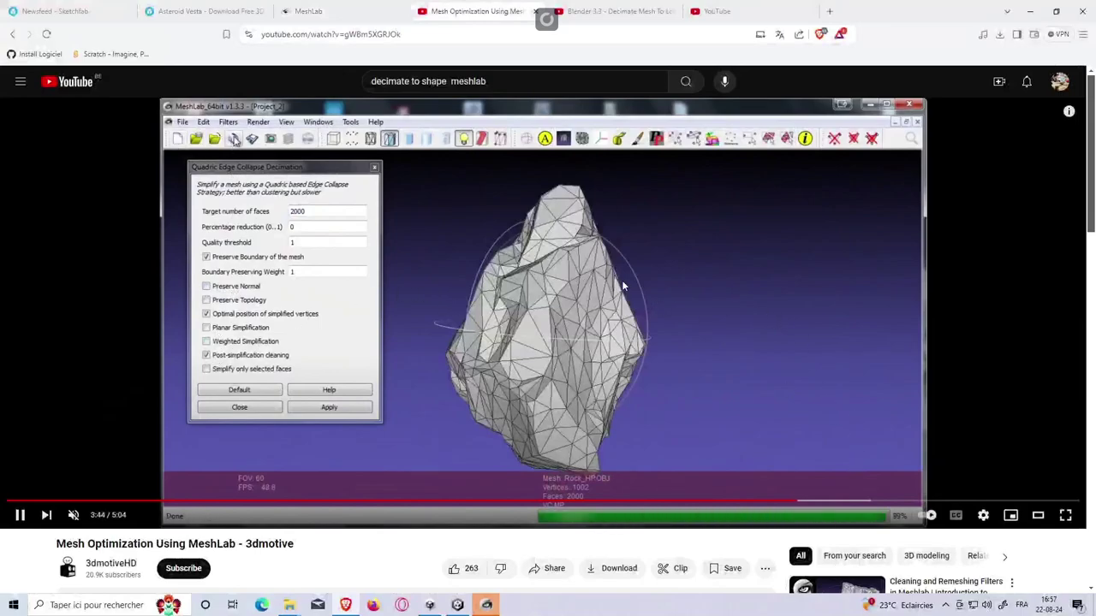
left_click(704, 369)
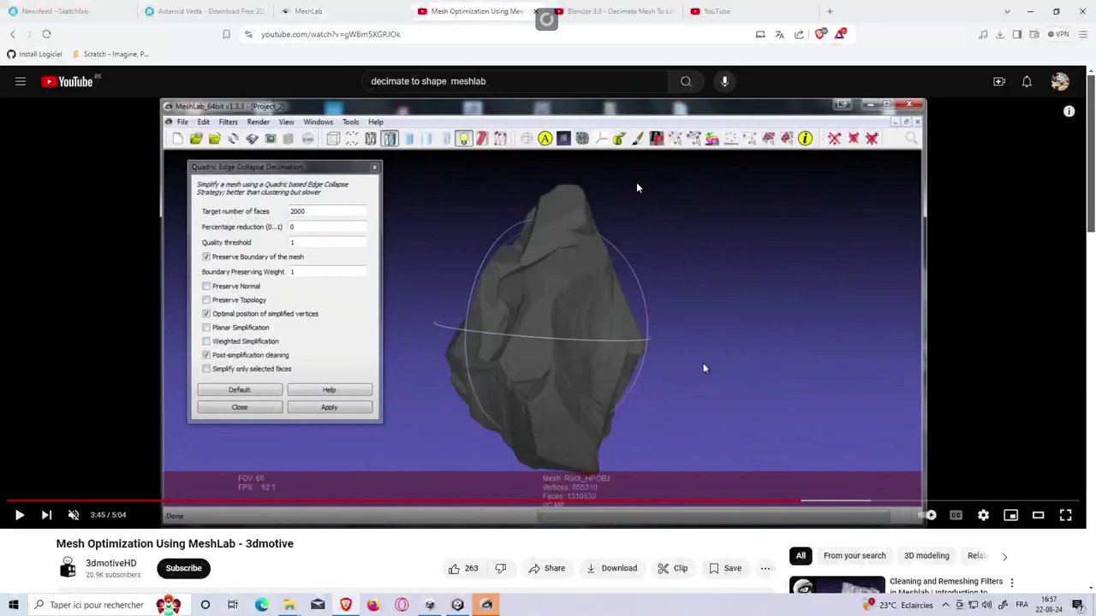
left_click(618, 18)
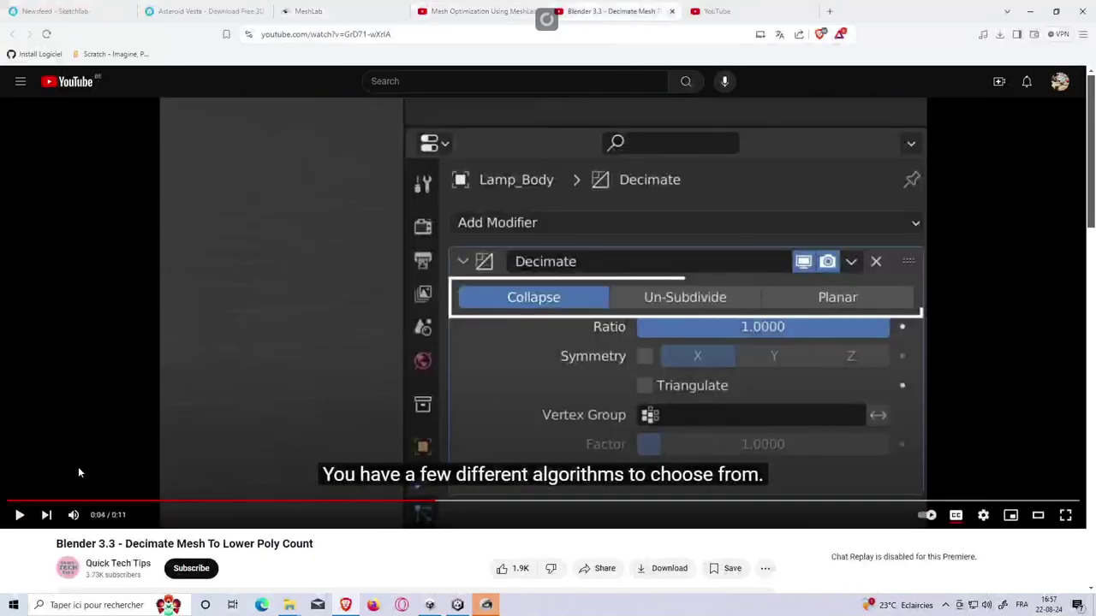
- Restart the Blender decimate video muted and watch the Decimate modifier choice
left_click(12, 501)
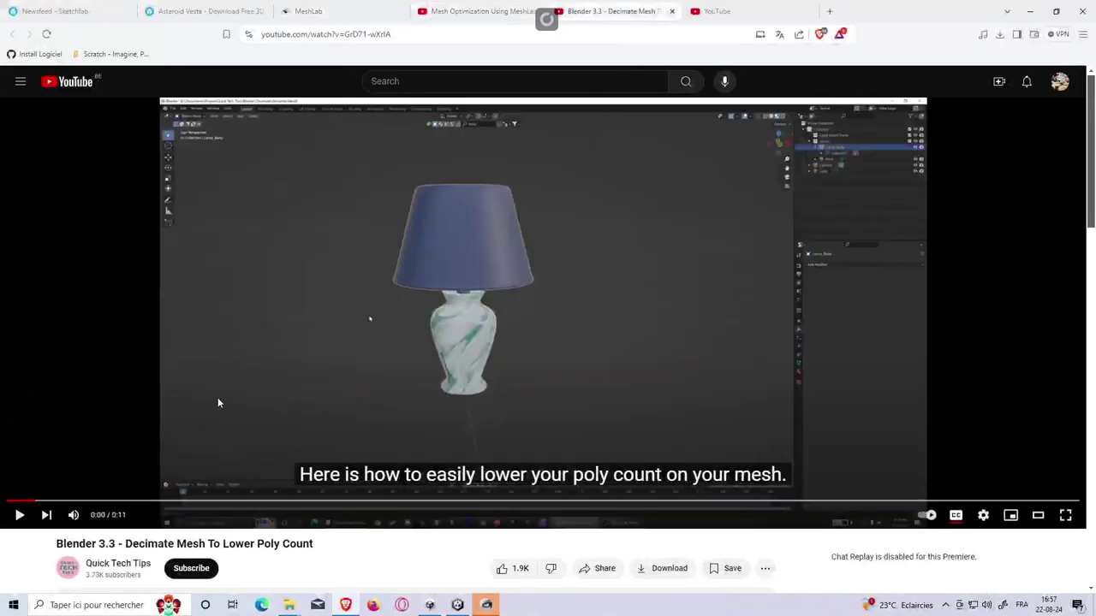
left_click(218, 398)
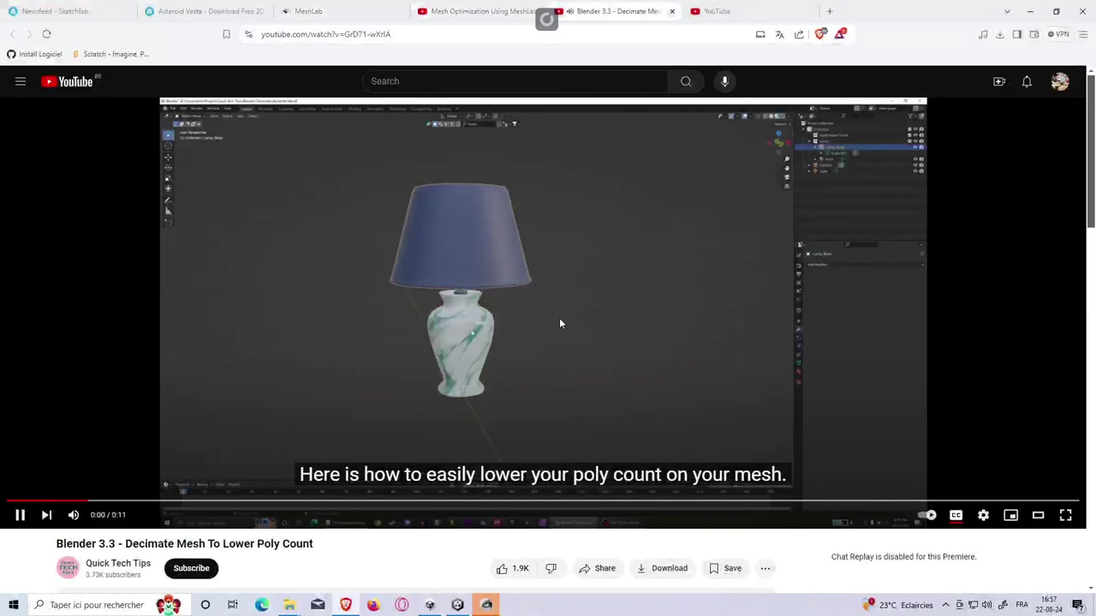
left_click(73, 514)
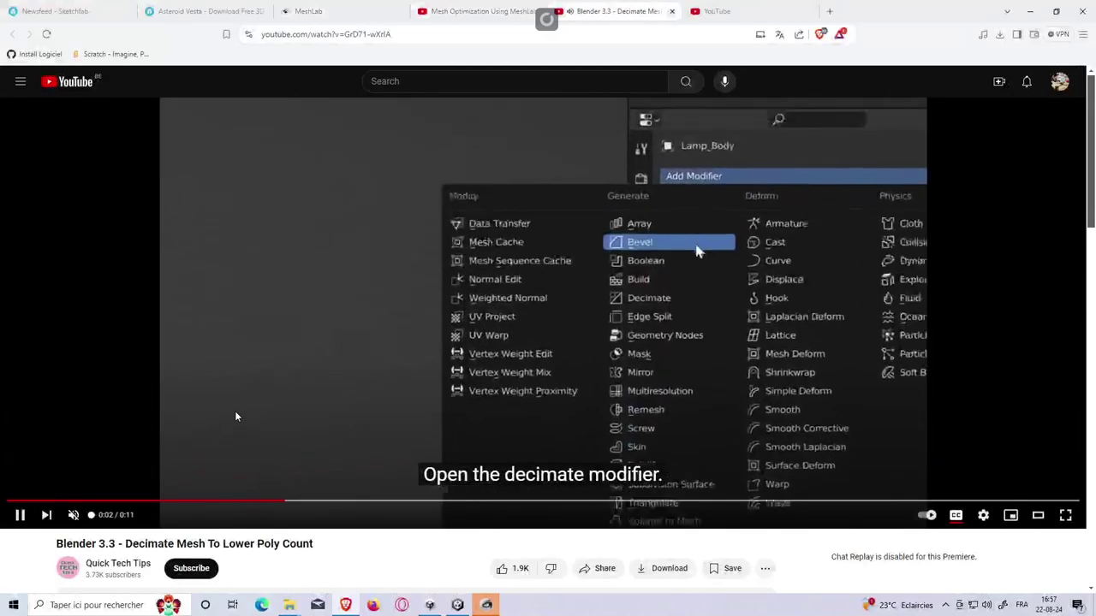
left_click(237, 417)
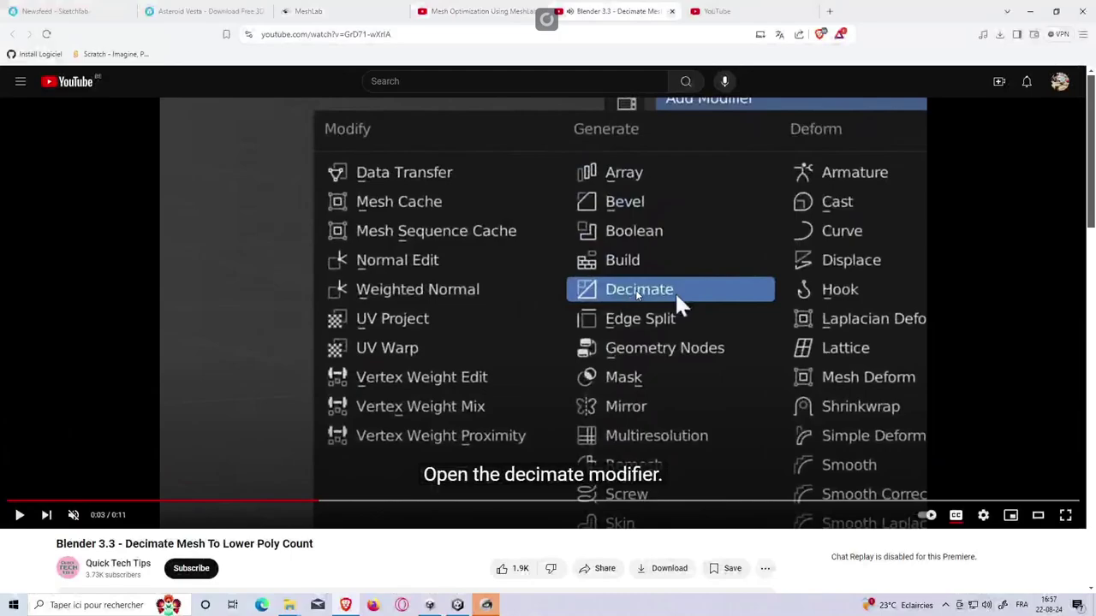
left_click(637, 295)
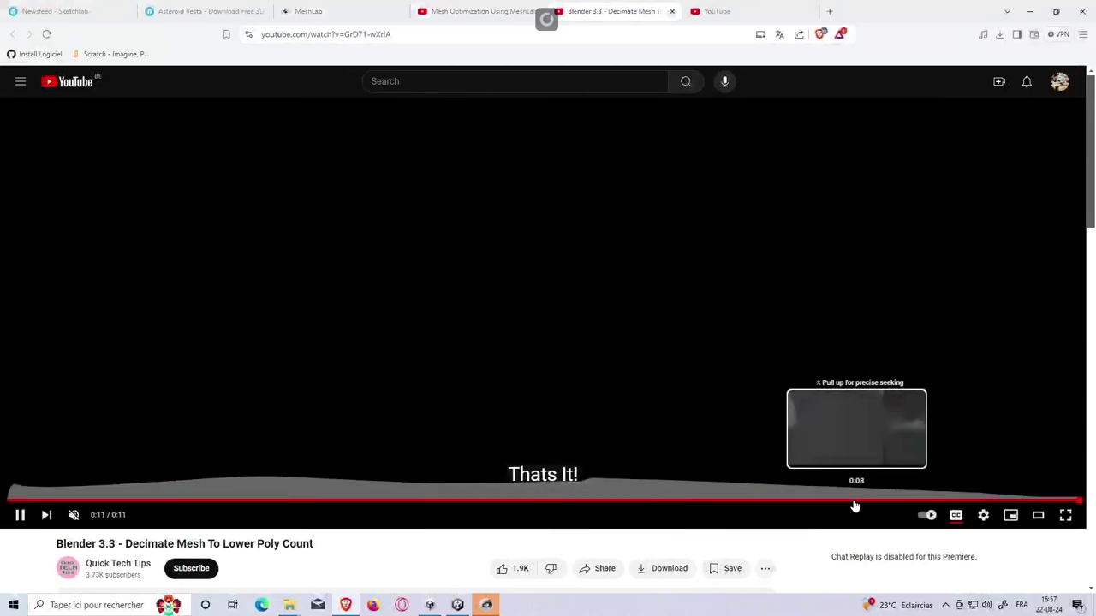
- Leave the Blender video paused at 0:08 and go to the YouTube home page
left_click(847, 505)
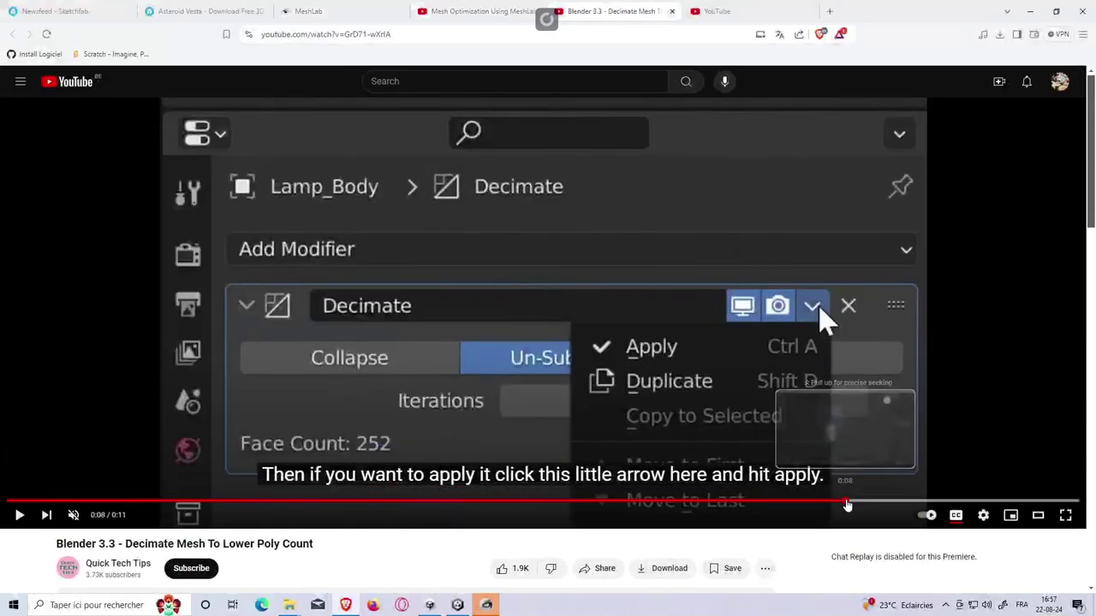
left_click(843, 501)
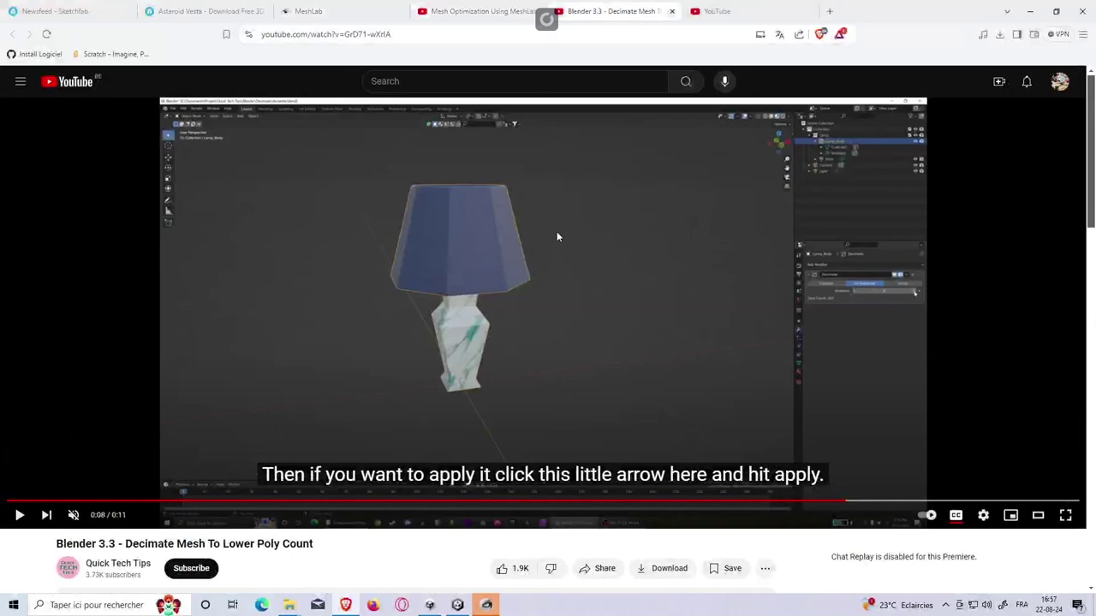
left_click(717, 12)
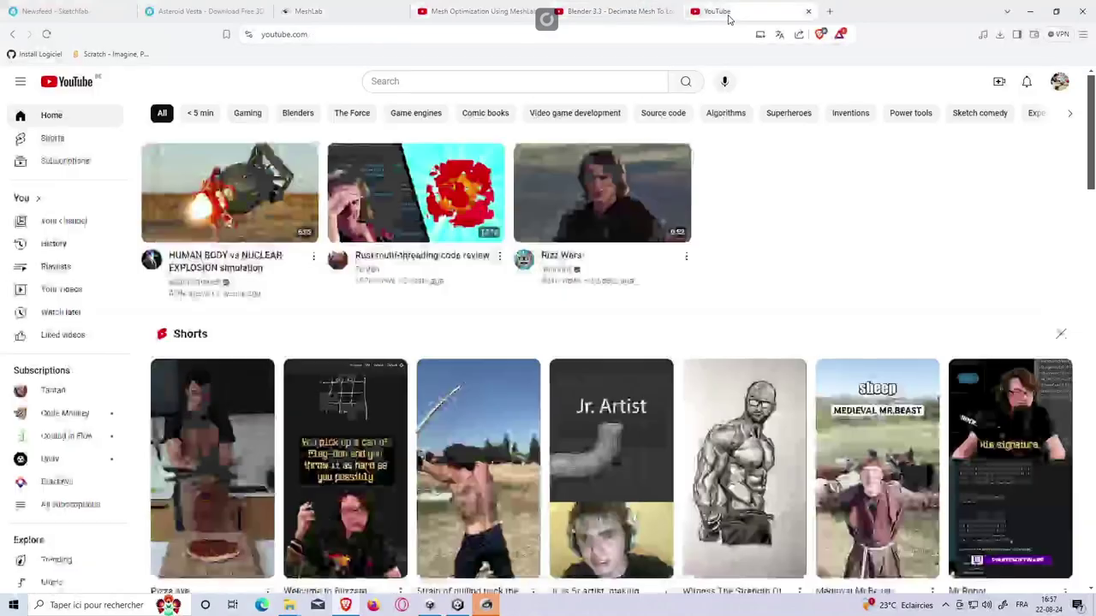
left_click(637, 17)
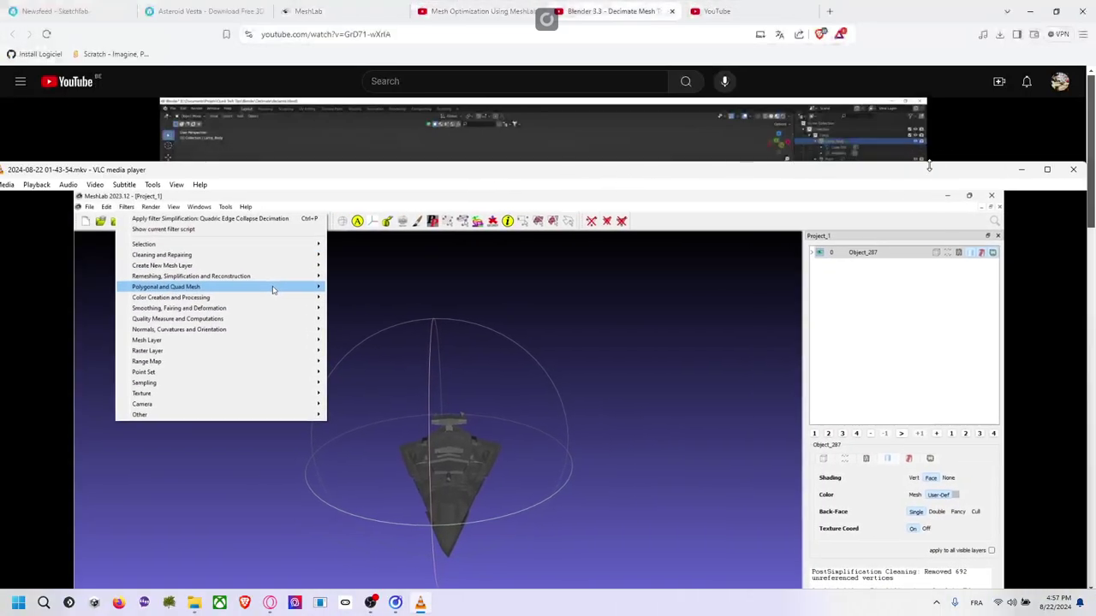
left_click(1043, 170)
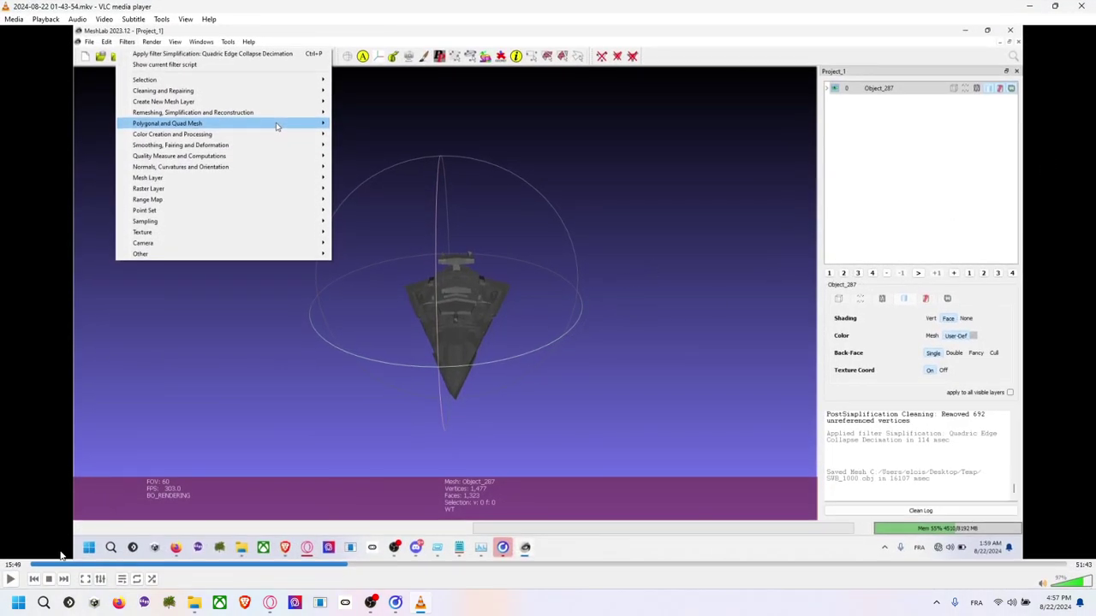
left_click(31, 565)
left_click(11, 578)
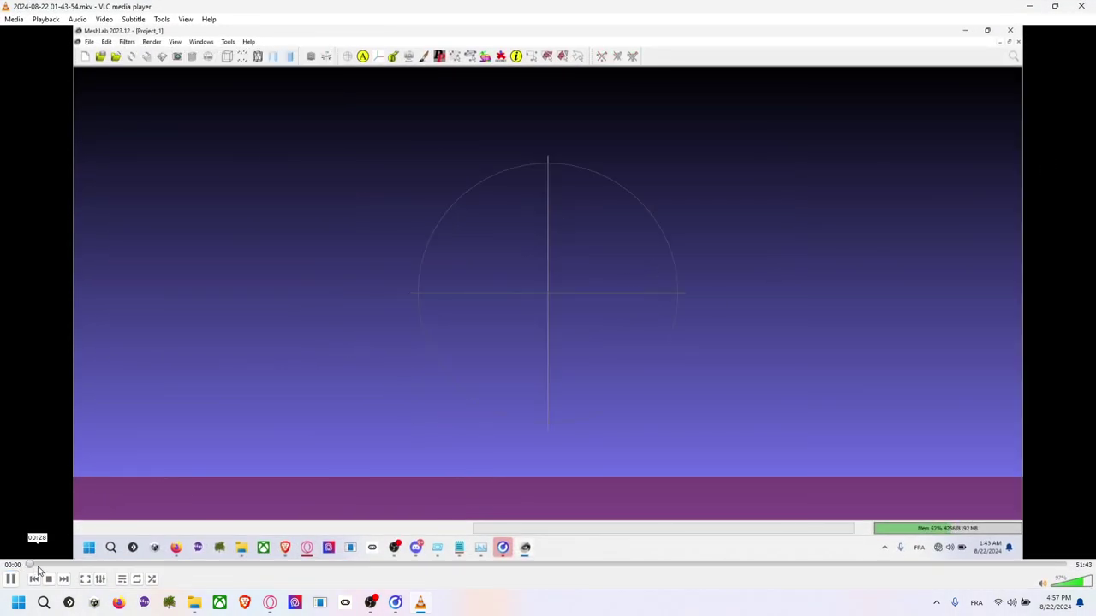
left_click_drag(37, 565, 53, 566)
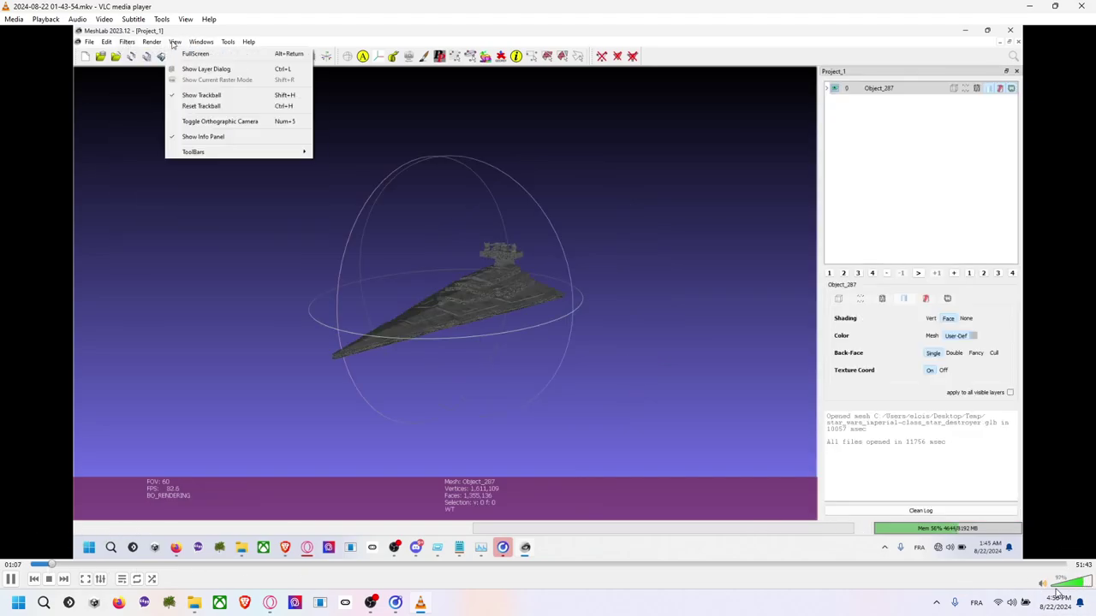
left_click_drag(1064, 587, 1047, 587)
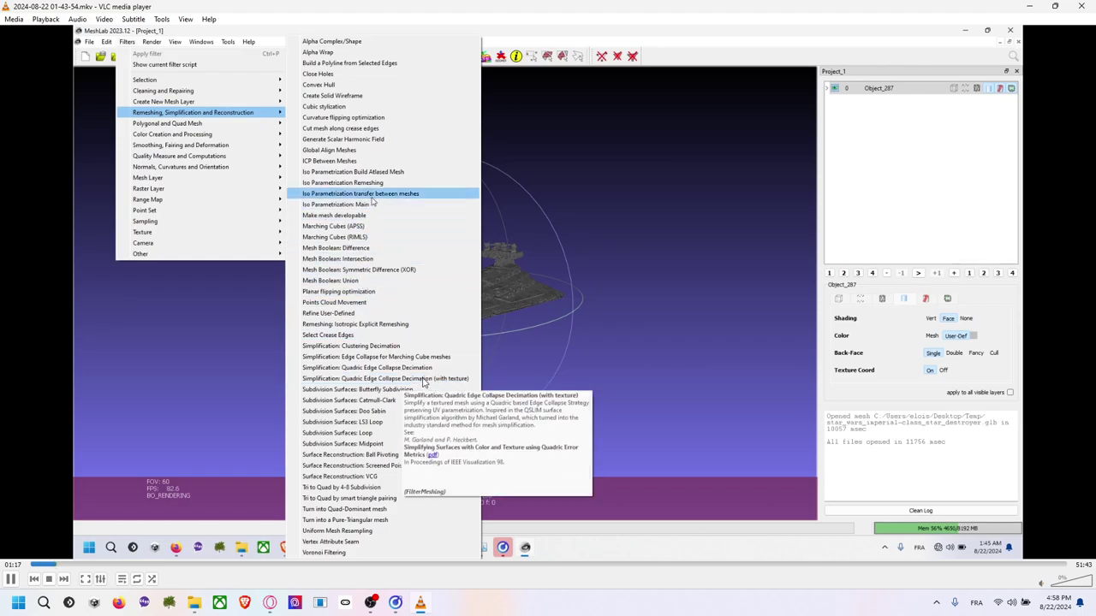
- Seek the recording through 2:12 and 2:48 to 3:46, showing the 677,568-face ship
left_click(77, 565)
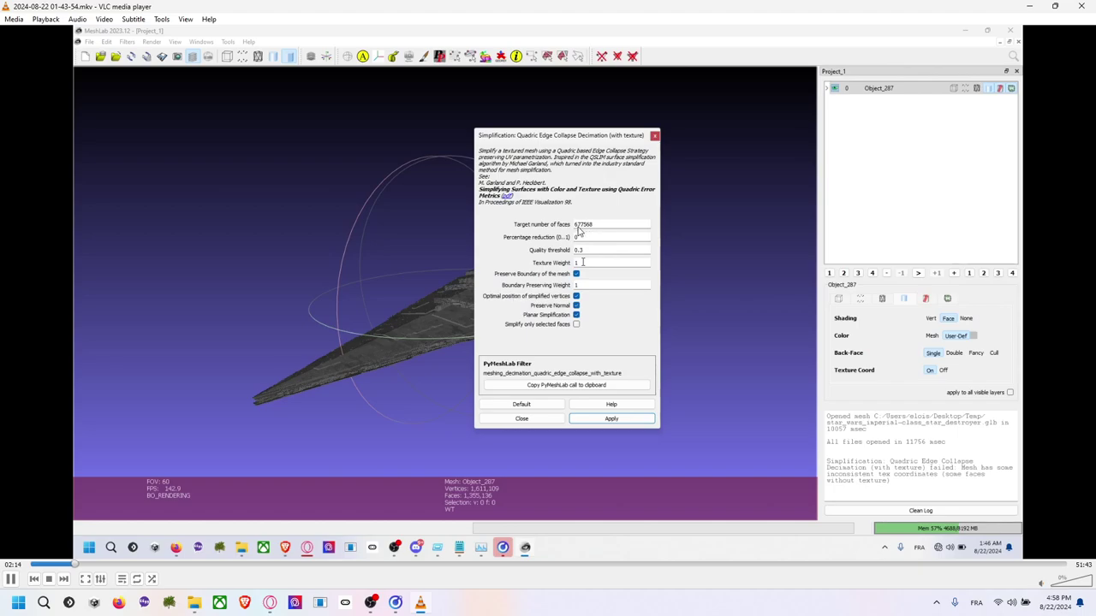
left_click(88, 565)
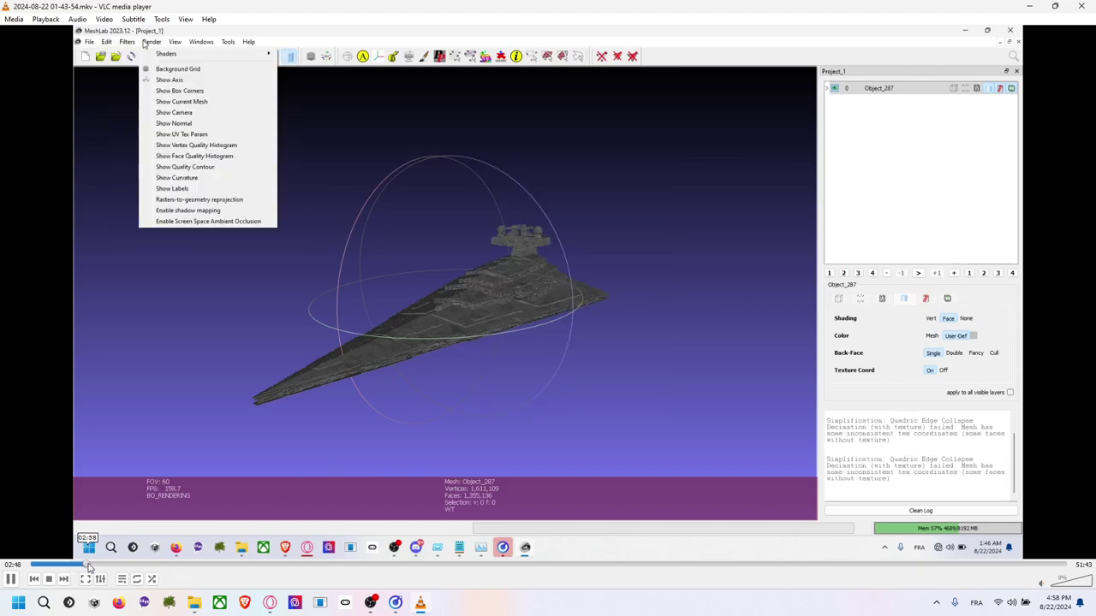
left_click(104, 565)
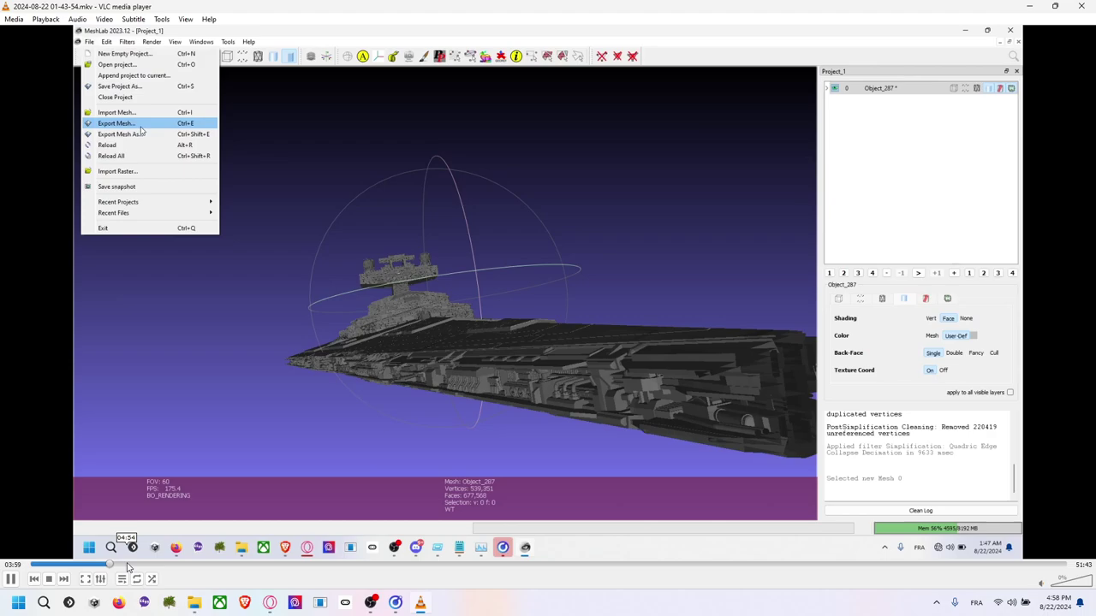
- Seek the recording via 6:16 and 9:13 to about 13:35, where SWB_50000.obj is saved
left_click_drag(128, 566, 214, 567)
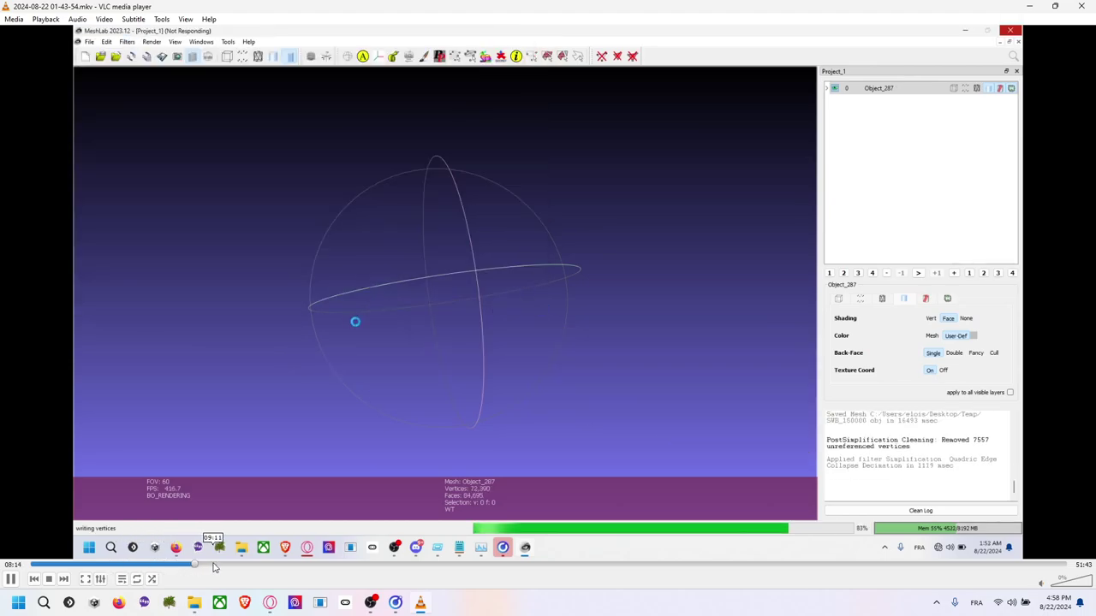
left_click(214, 566)
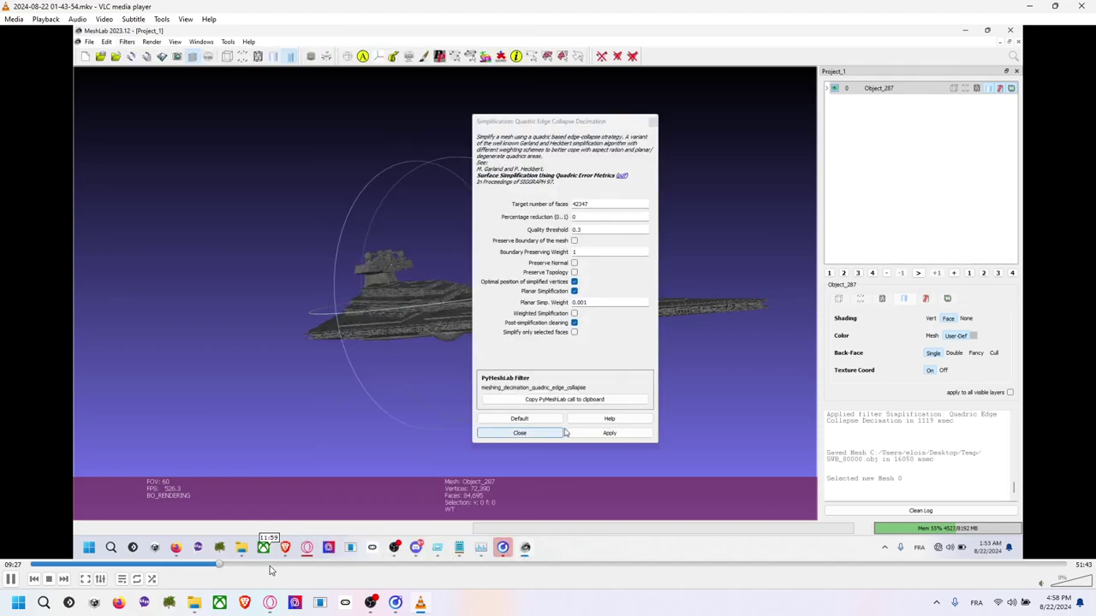
left_click(302, 566)
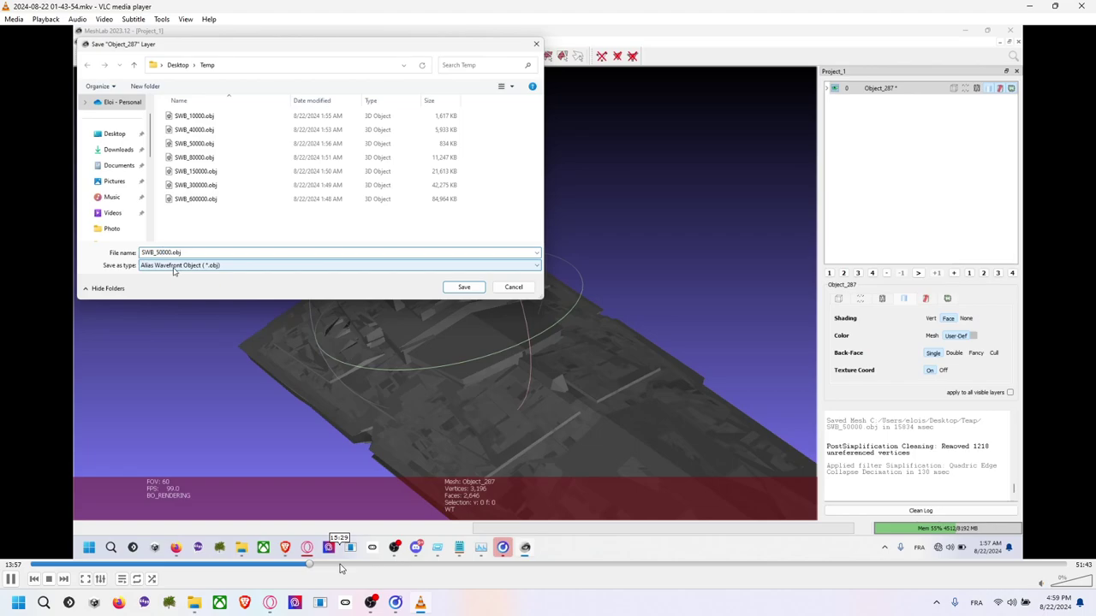
- Seek the recording via 19:16 and 22:19 to 26:03, showing 60000-face decimation settings
left_click(414, 566)
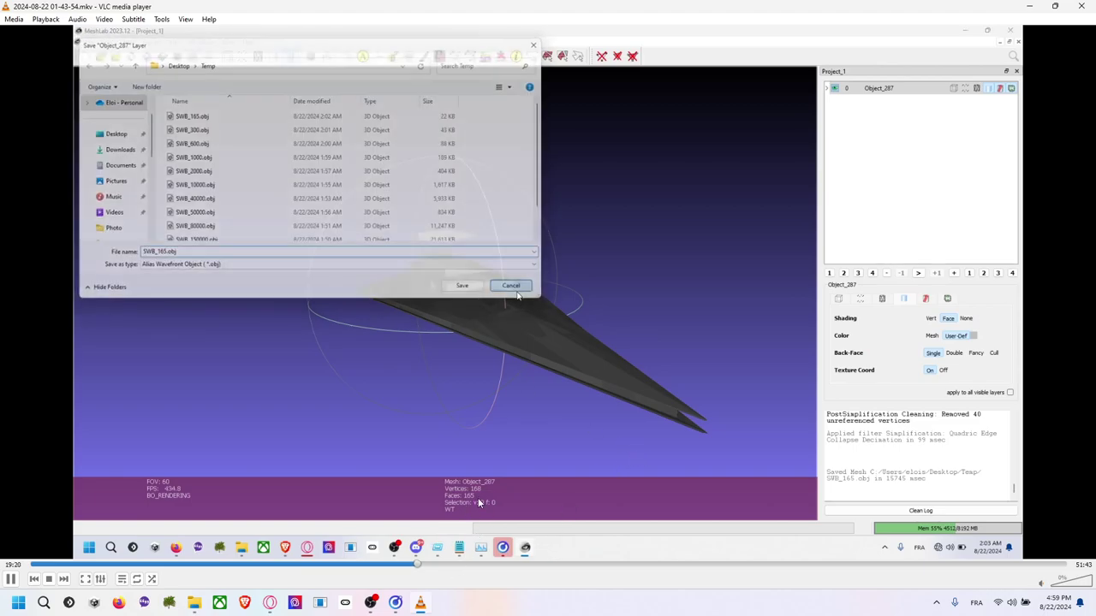
left_click(478, 566)
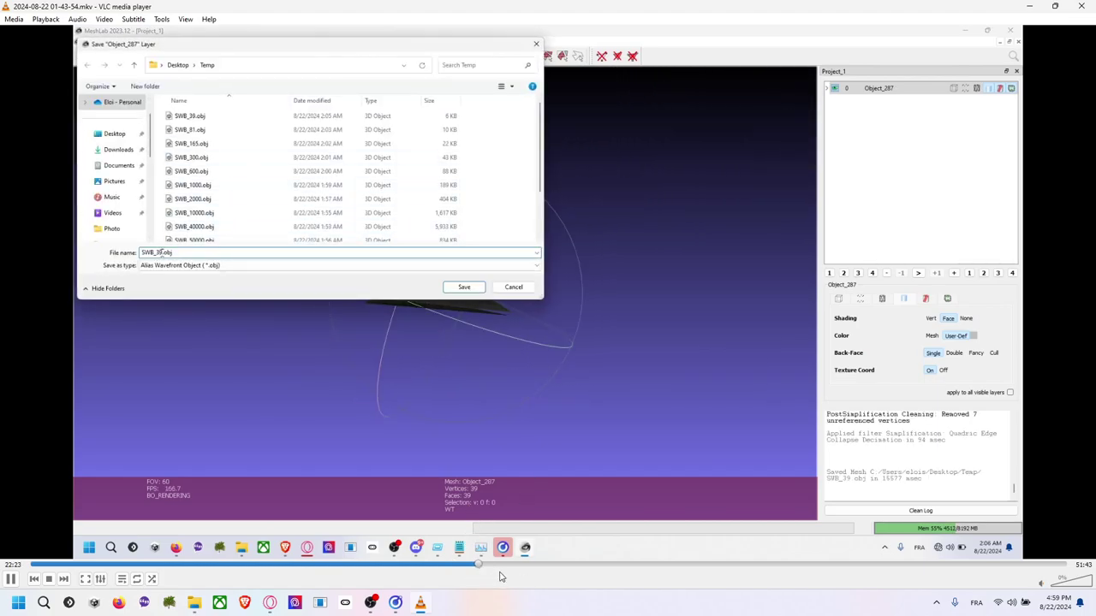
left_click(551, 566)
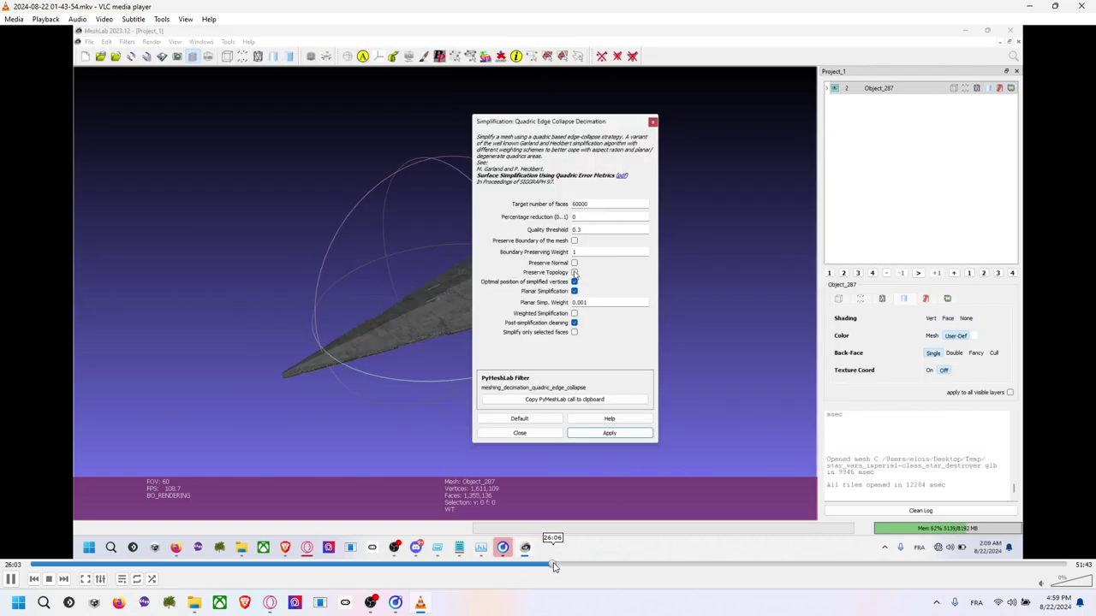
- Seek the recording past the Object_287 save to 32:25, where the Temp folder lists SWB_65000.obj
left_click(565, 566)
left_click(603, 569)
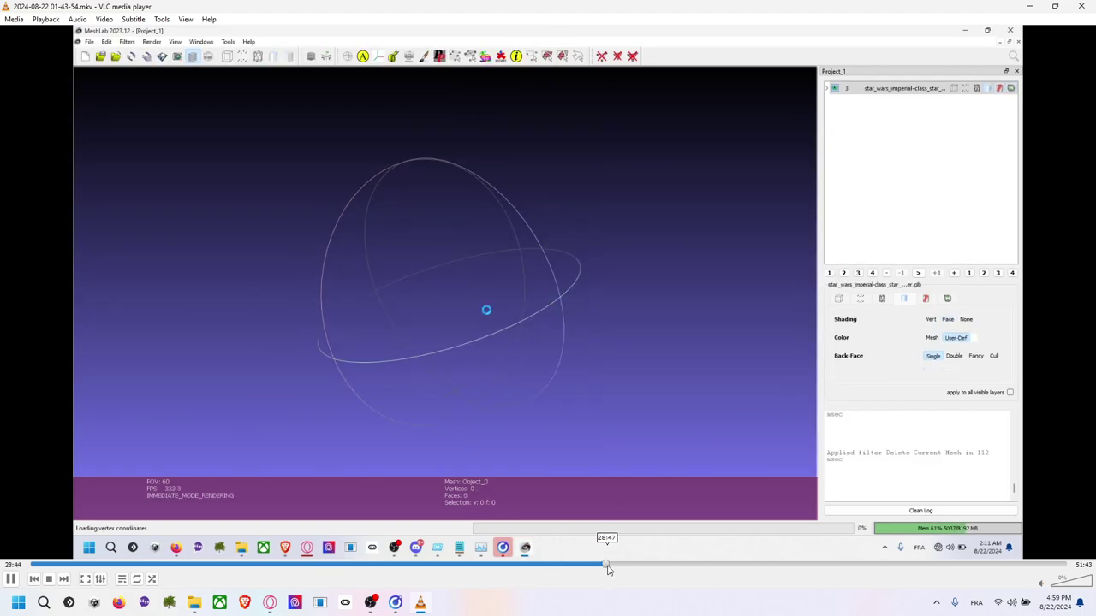
left_click(618, 568)
left_click(642, 567)
left_click(646, 569)
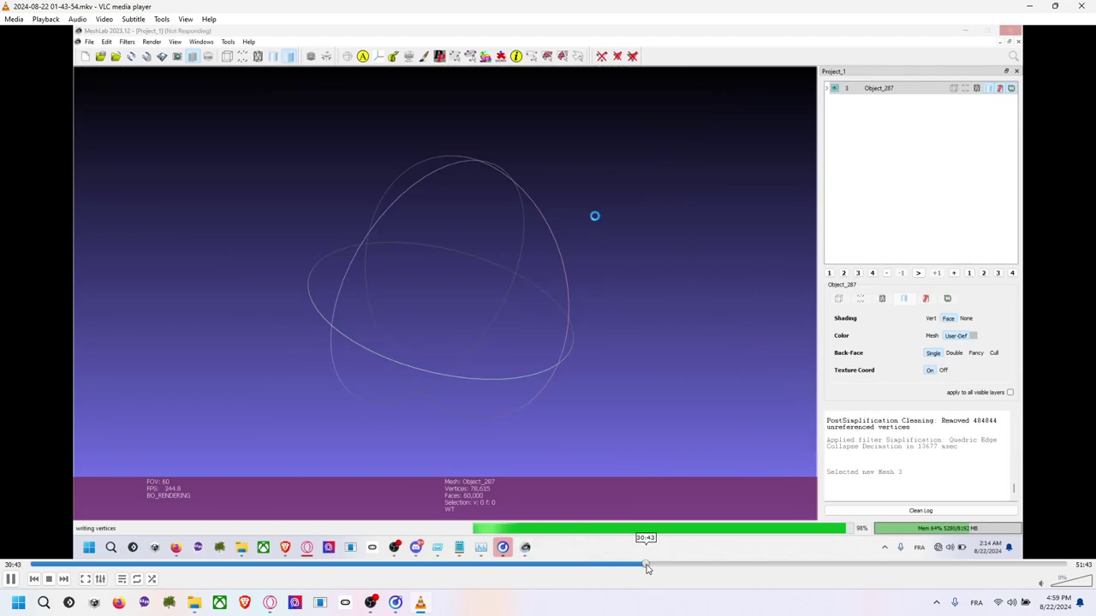
left_click(675, 570)
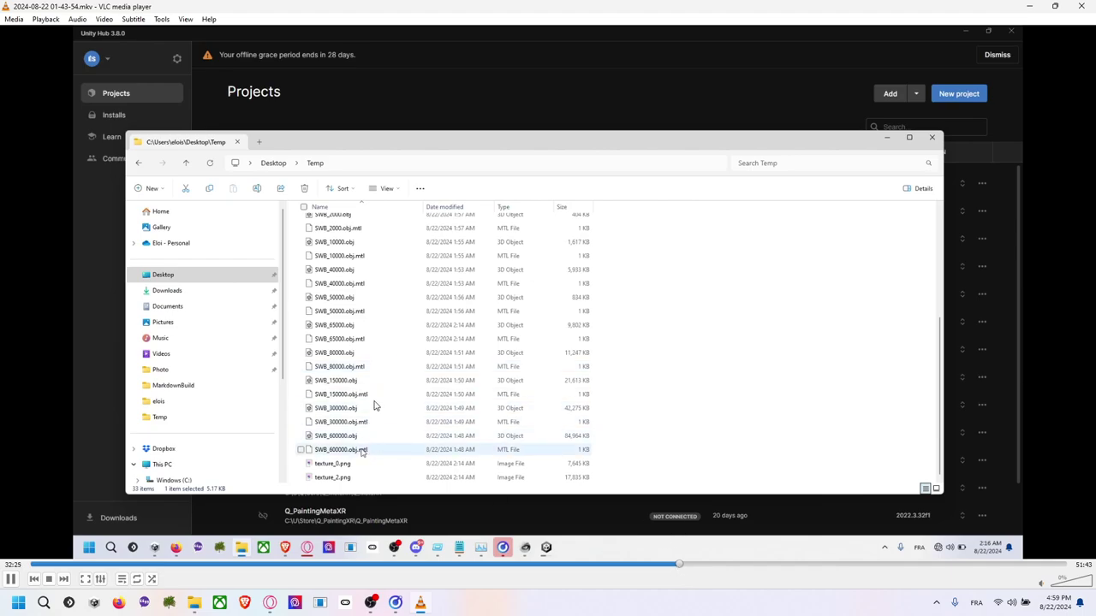
- Seek past the Unity import and material deletion to 35:23, showing SWB LOD beside SWB_39–SWB_80000
left_click(690, 566)
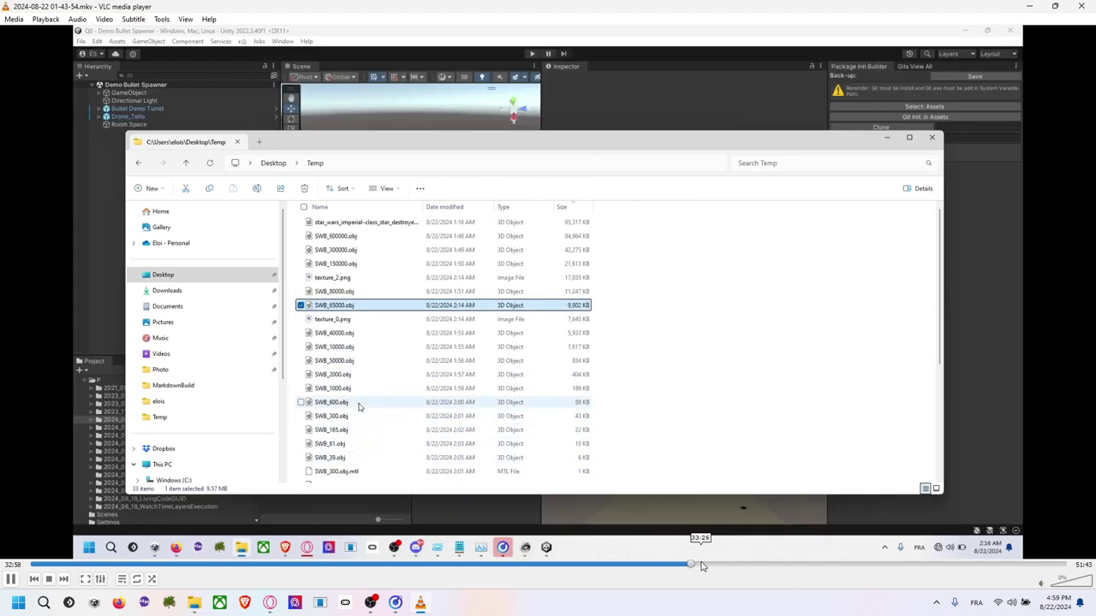
left_click(702, 566)
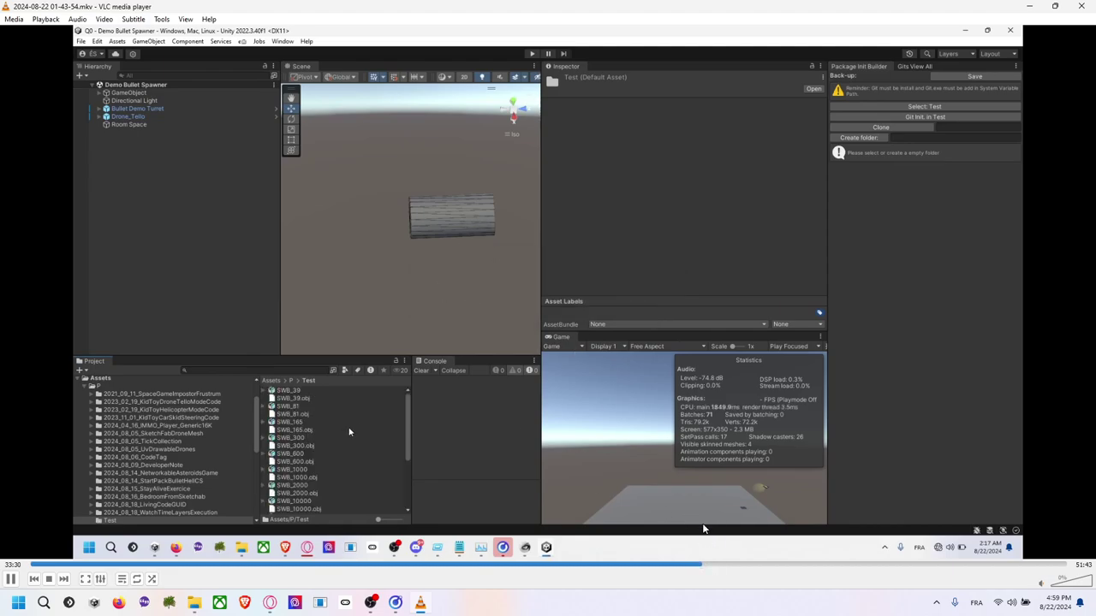
left_click(725, 566)
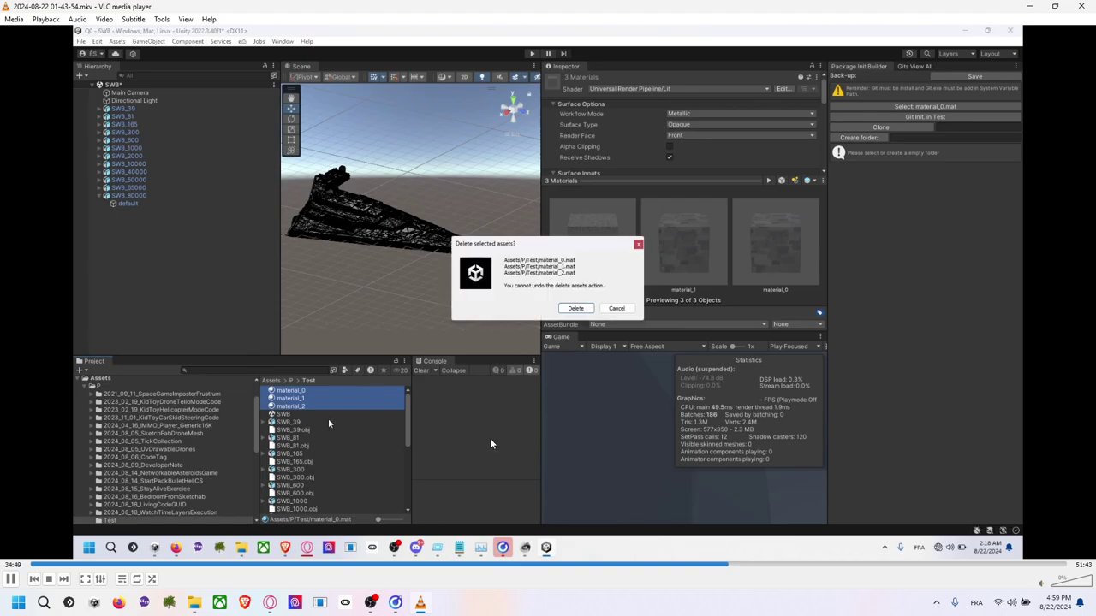
left_click(738, 565)
- Drag playback to 50:24, where the SWB LOD Group shows 60000, 5293, 42347 and 10586 triangles
left_click(750, 565)
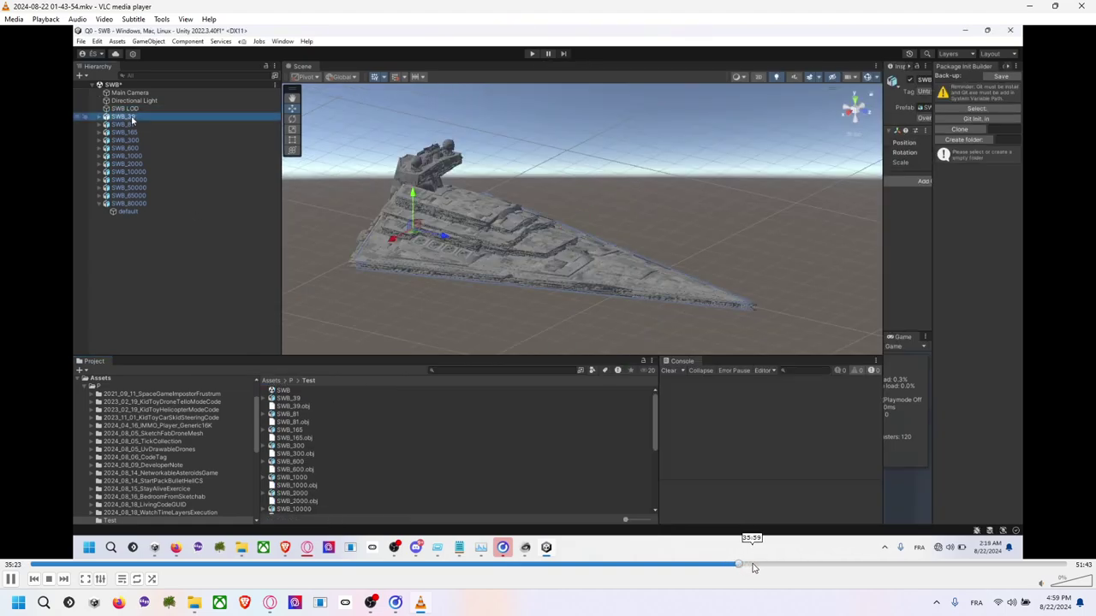
left_click(766, 565)
left_click(770, 565)
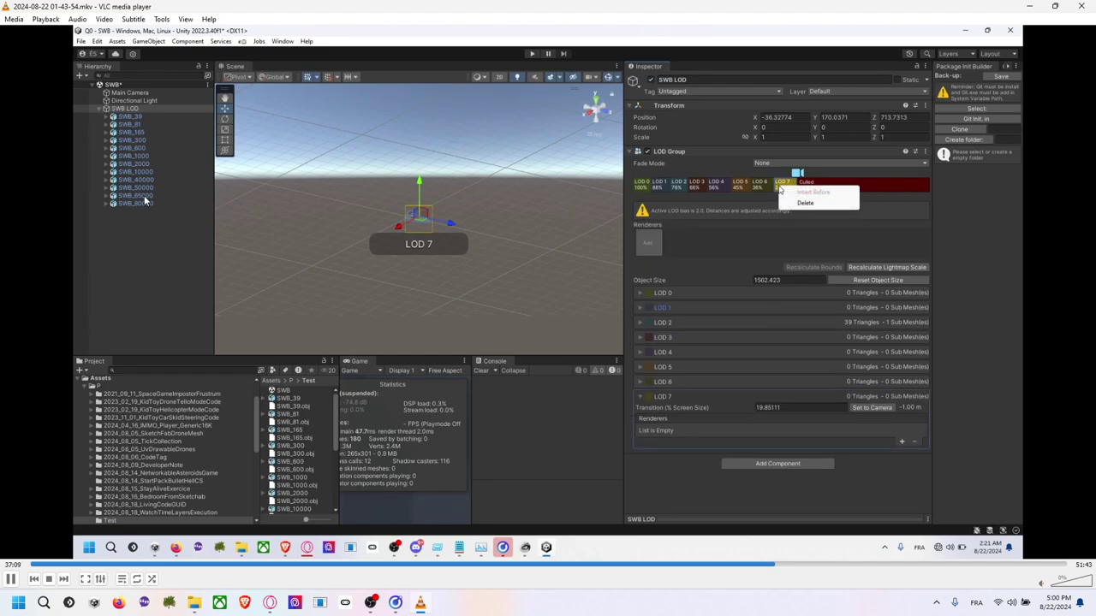
mouse_move(808, 565)
left_mouse_down()
mouse_move(1013, 577)
mouse_move(998, 576)
mouse_move(1060, 566)
mouse_move(1025, 567)
left_mouse_up()
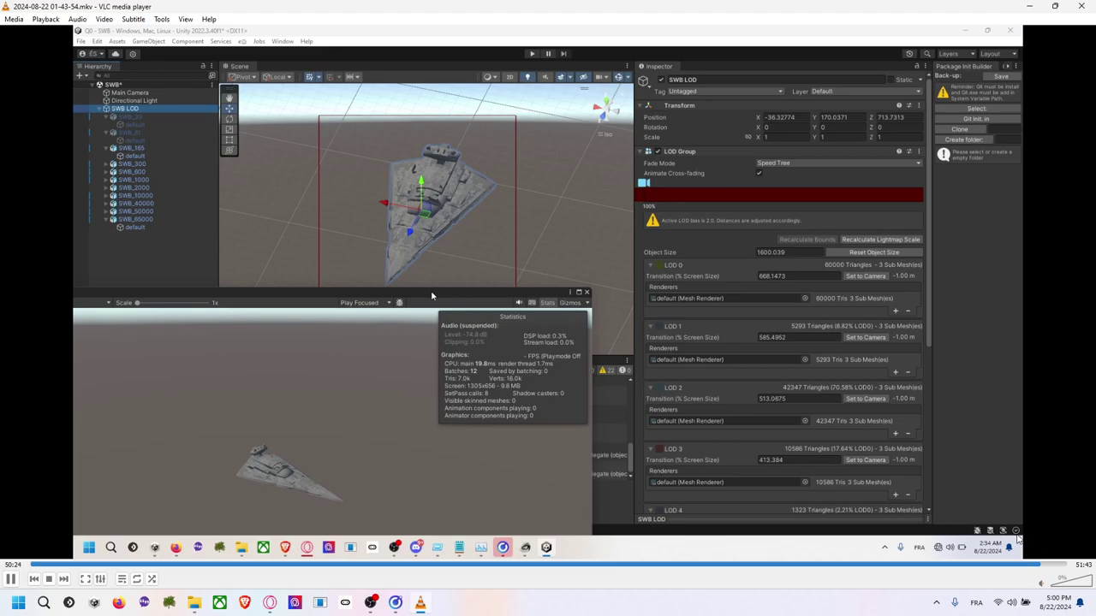
- Review the Star Destroyer close-ups around 49:26–51:08, then quit VLC media player
left_click(1047, 565)
left_click(1059, 566)
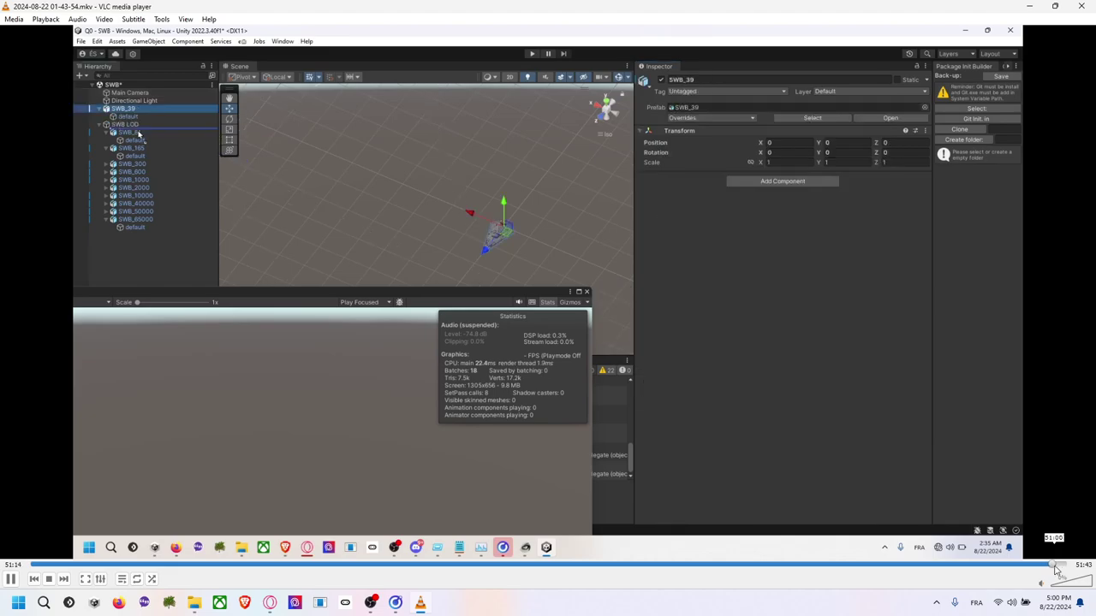
left_click(1024, 567)
left_click(1027, 569)
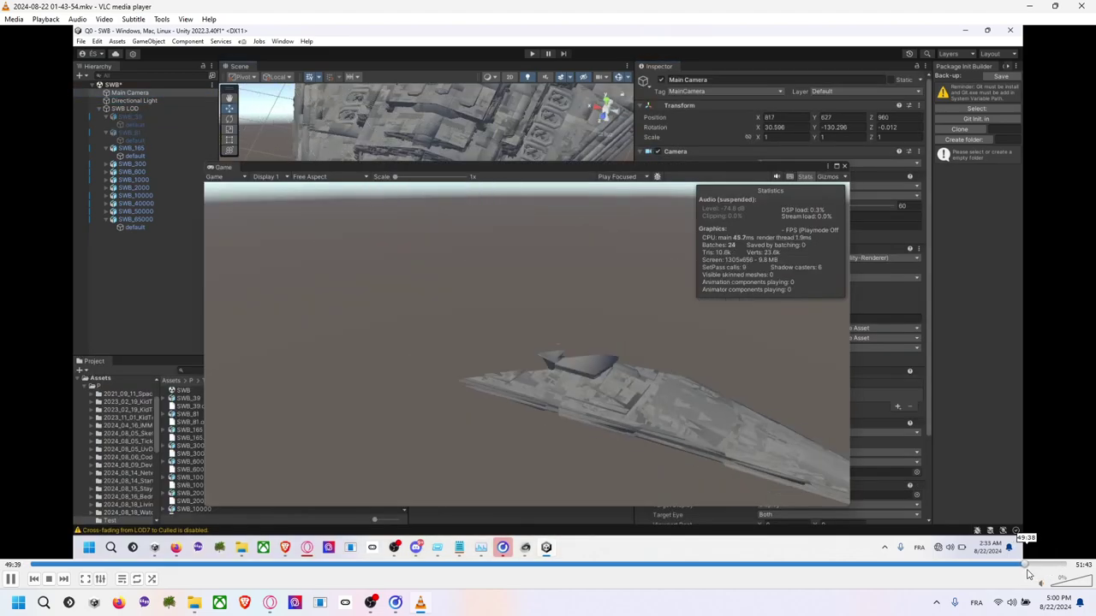
left_click(1024, 567)
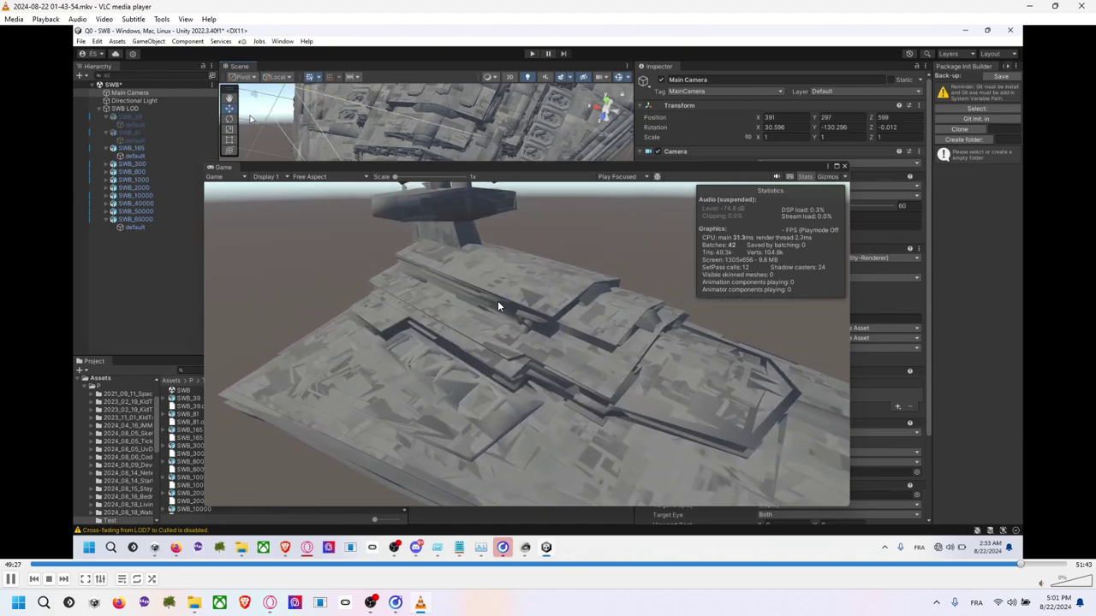
left_click(1080, 7)
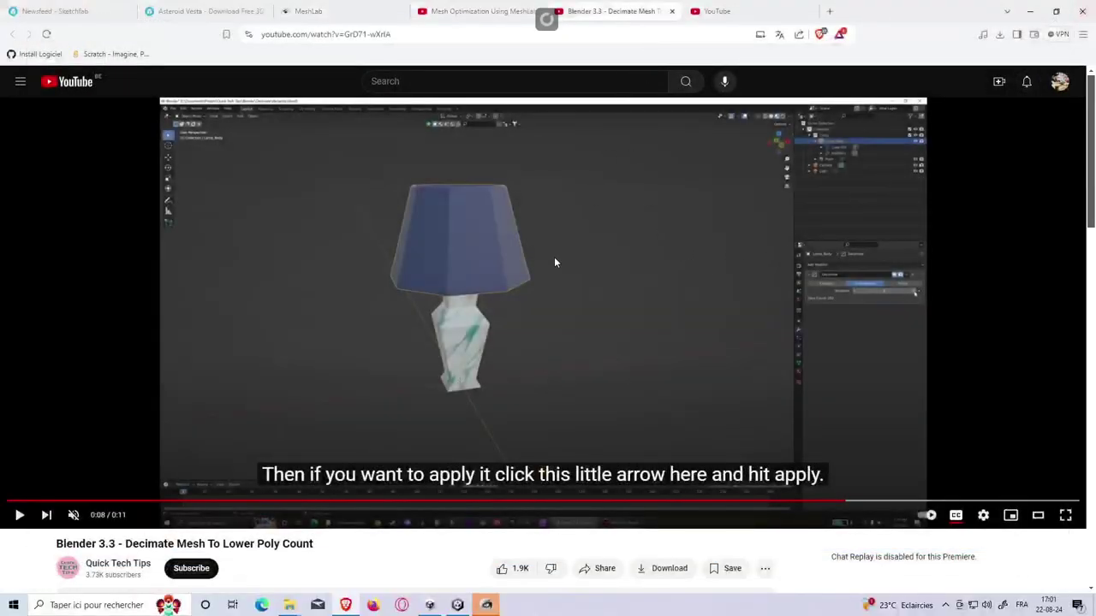
- Close both YouTube pages and orbit the Asteroid Vesta model on Sketchfab
left_click(672, 11)
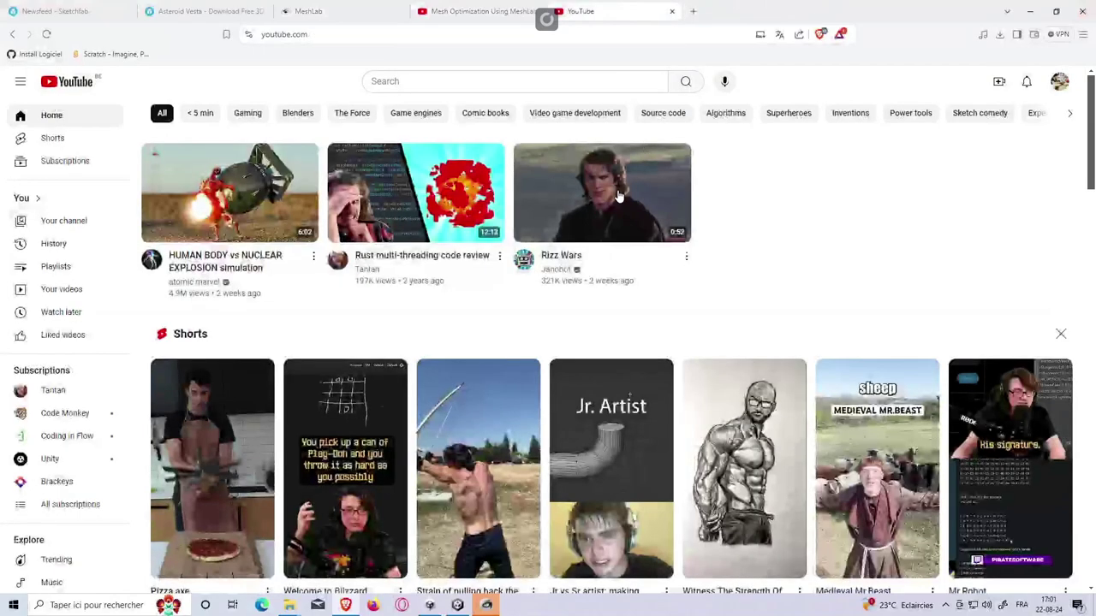
left_click(673, 11)
left_click(184, 11)
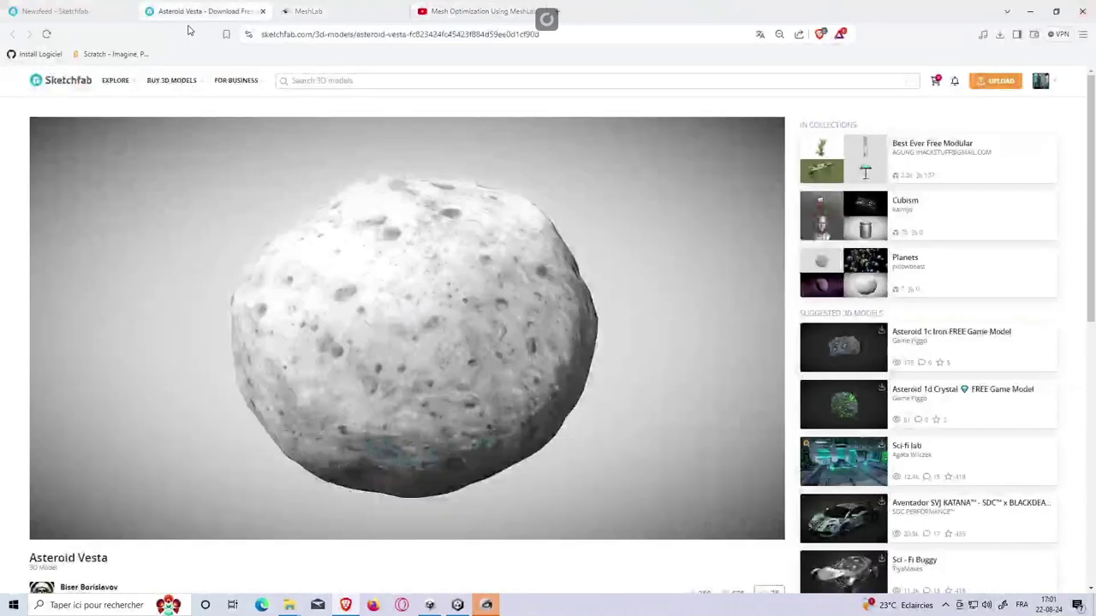
left_click_drag(531, 215, 391, 221)
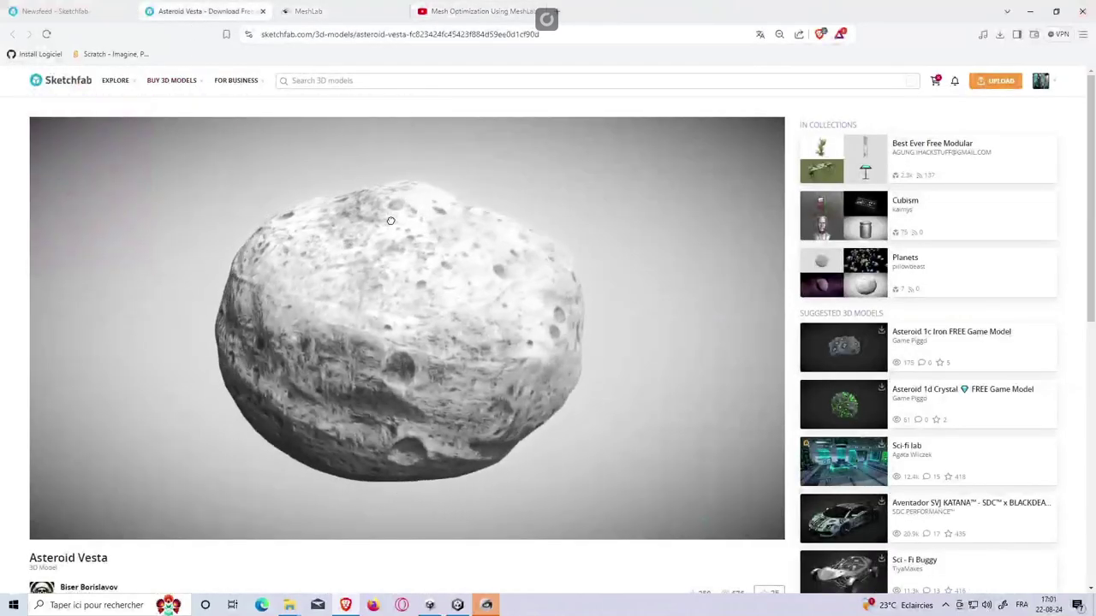
scroll(968, 358, "down", 2)
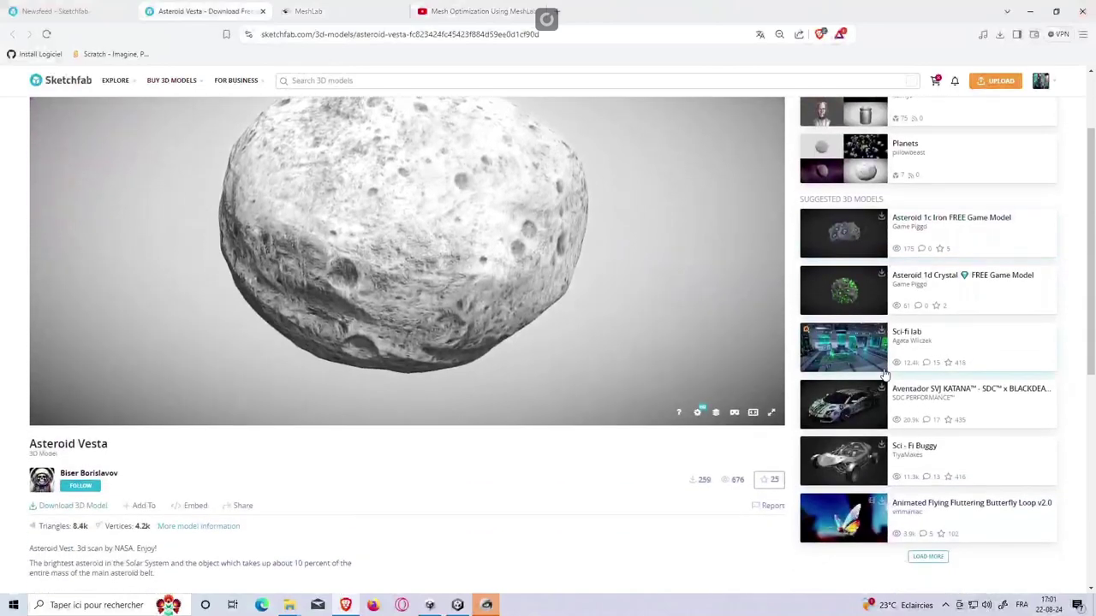
scroll(893, 352, "up", 2)
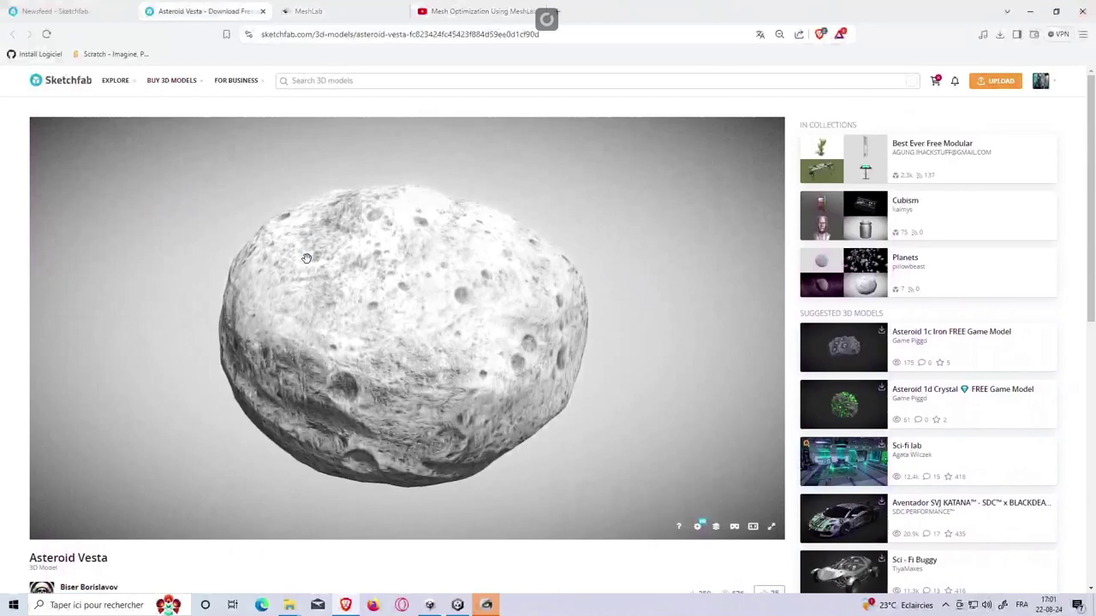
- Bring MeshLab forward, rotate its empty scene, and minimize it again
left_click(486, 604)
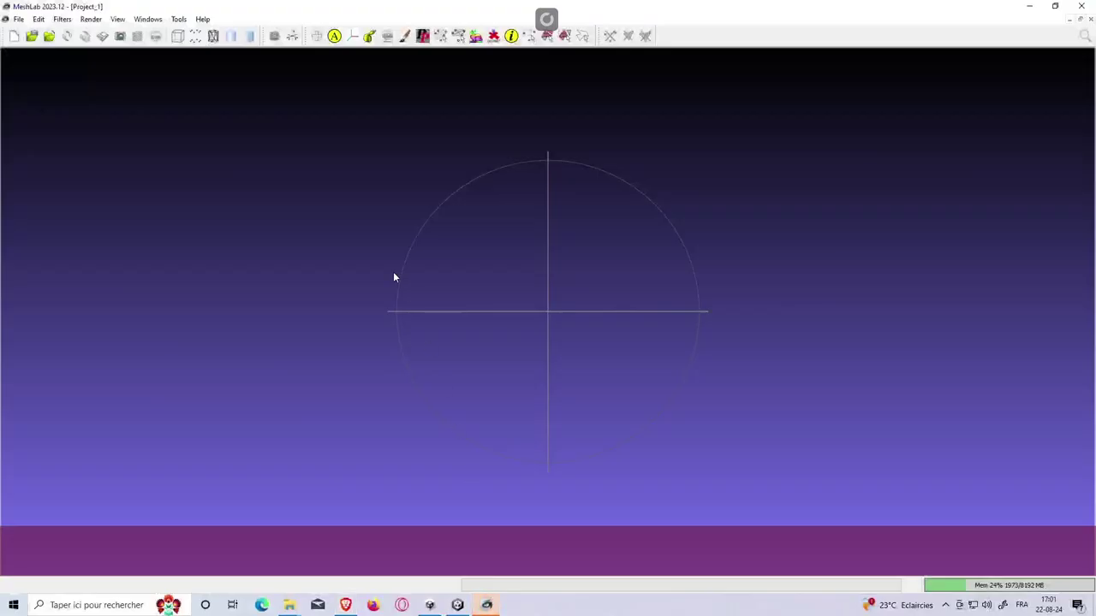
mouse_move(393, 271)
left_mouse_down()
mouse_move(466, 277)
mouse_move(518, 341)
mouse_move(616, 335)
mouse_move(560, 315)
left_mouse_up()
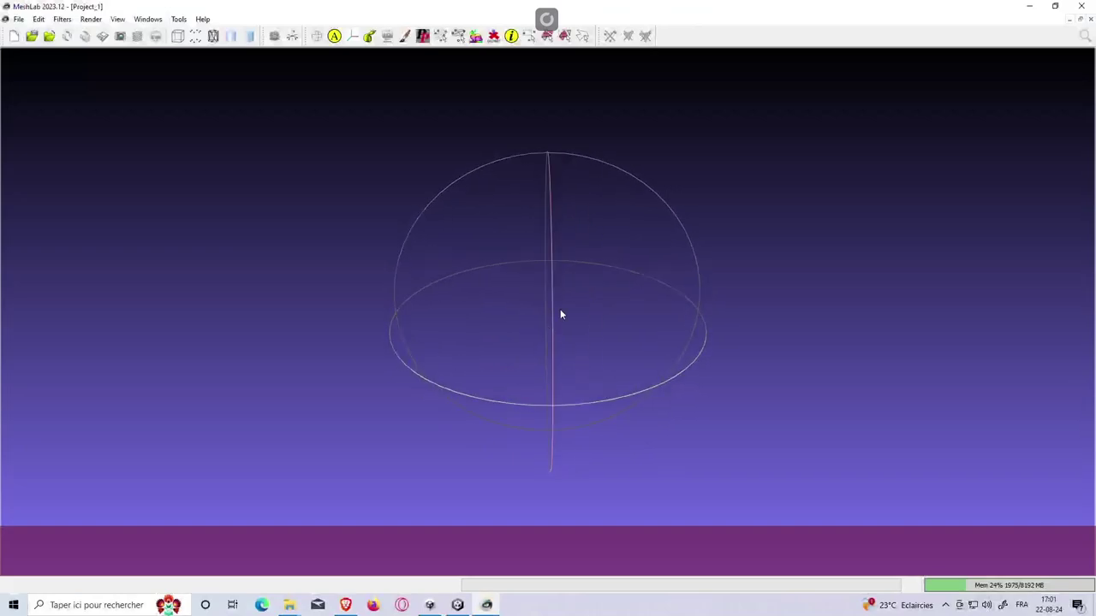
left_click(1031, 8)
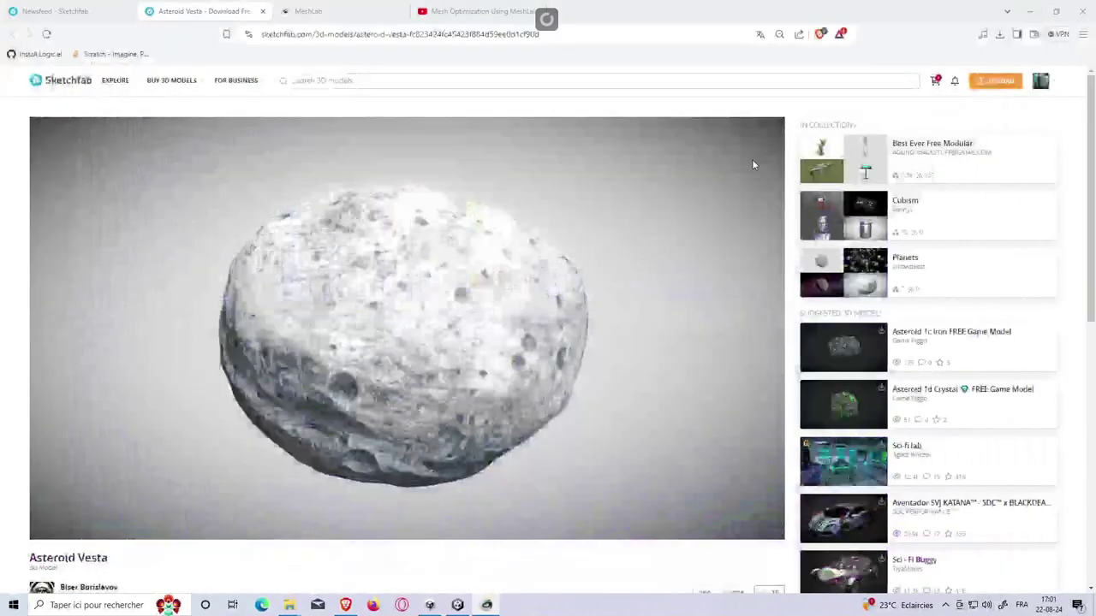